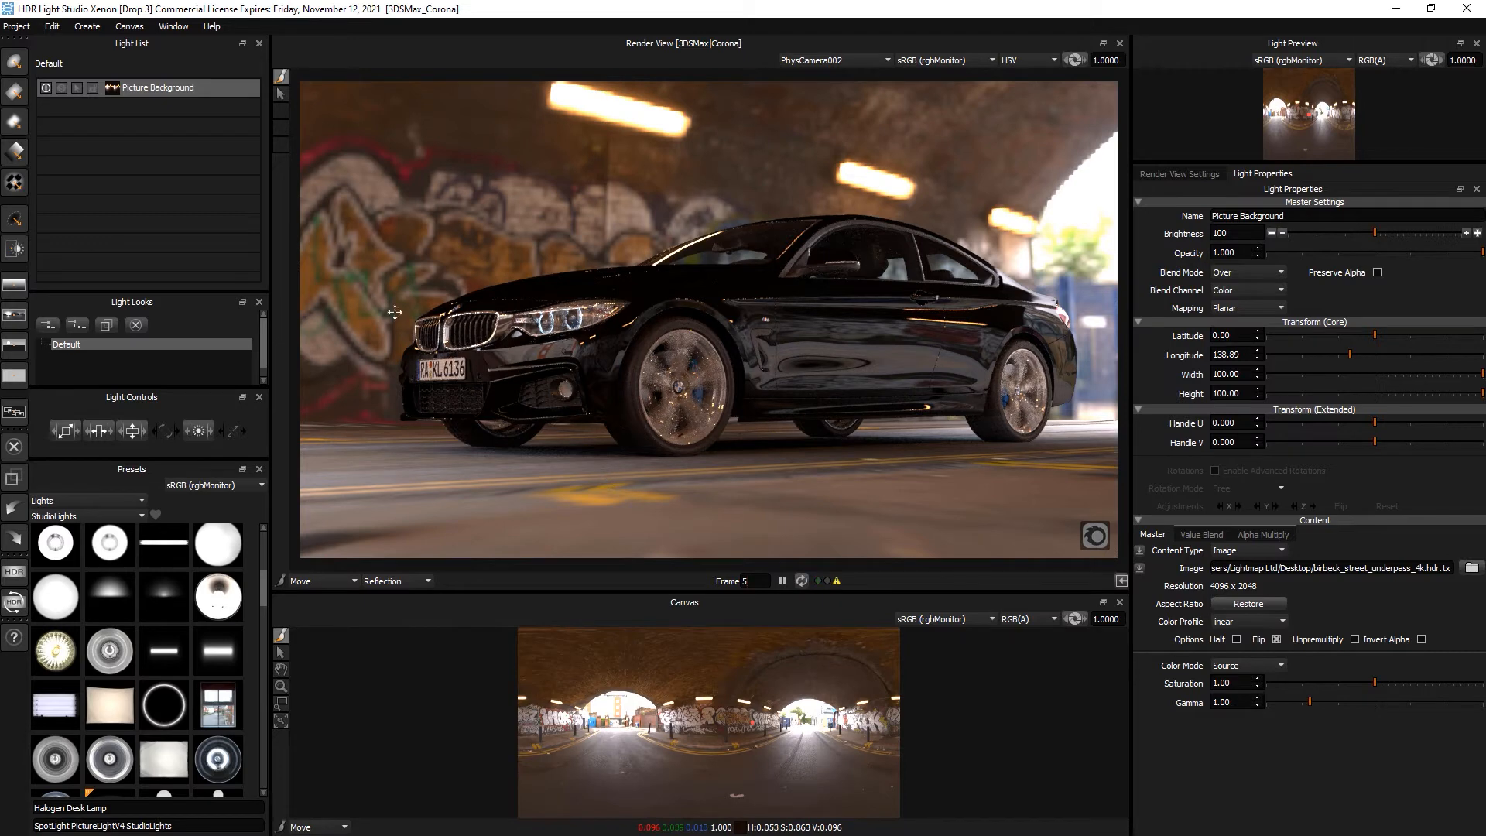
Merge the Picture Background light into a composite light and set its filter to Motion Blur.
click(162, 88)
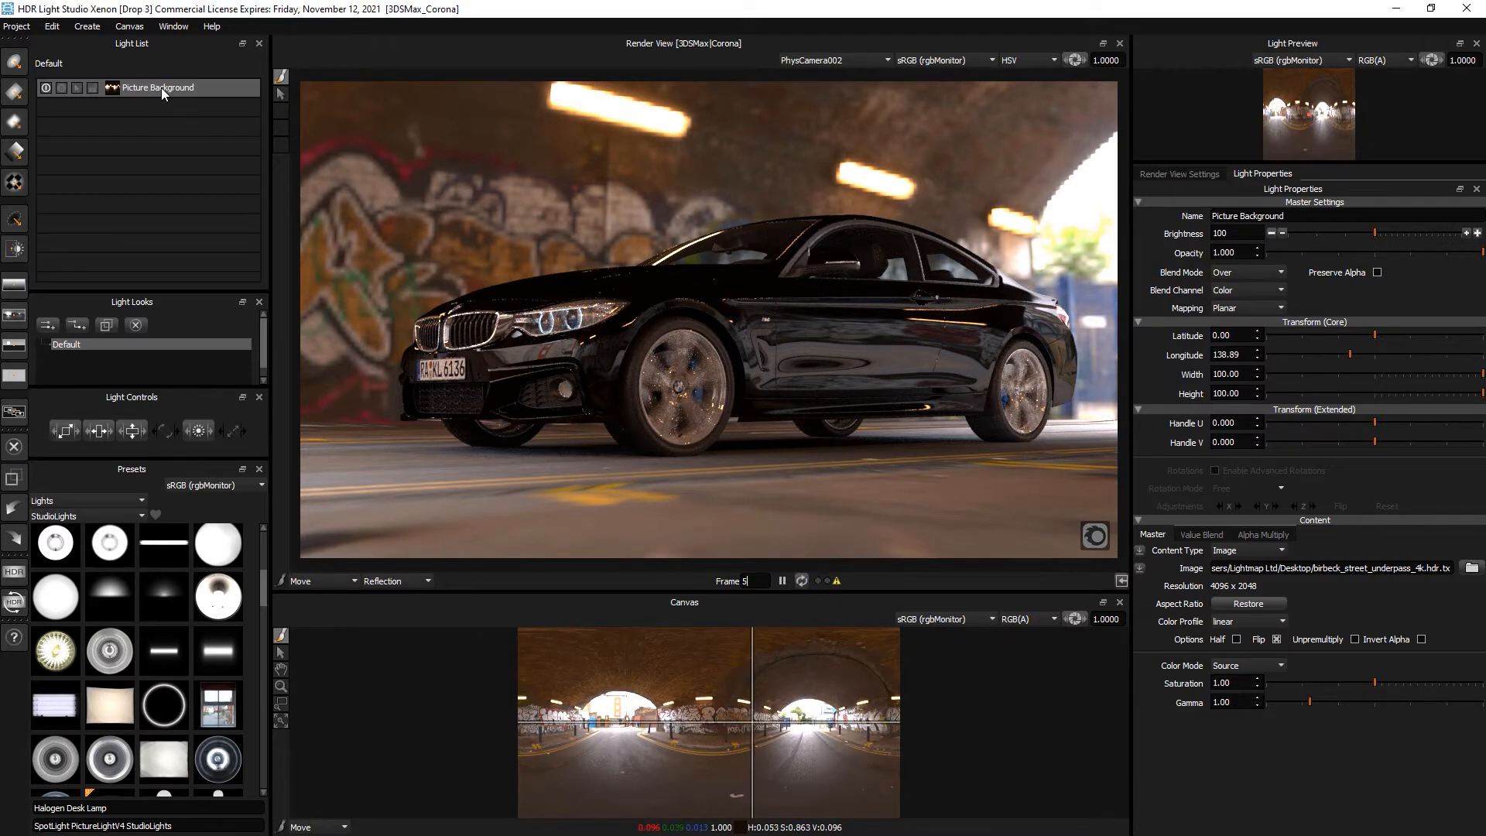
right_click(161, 86)
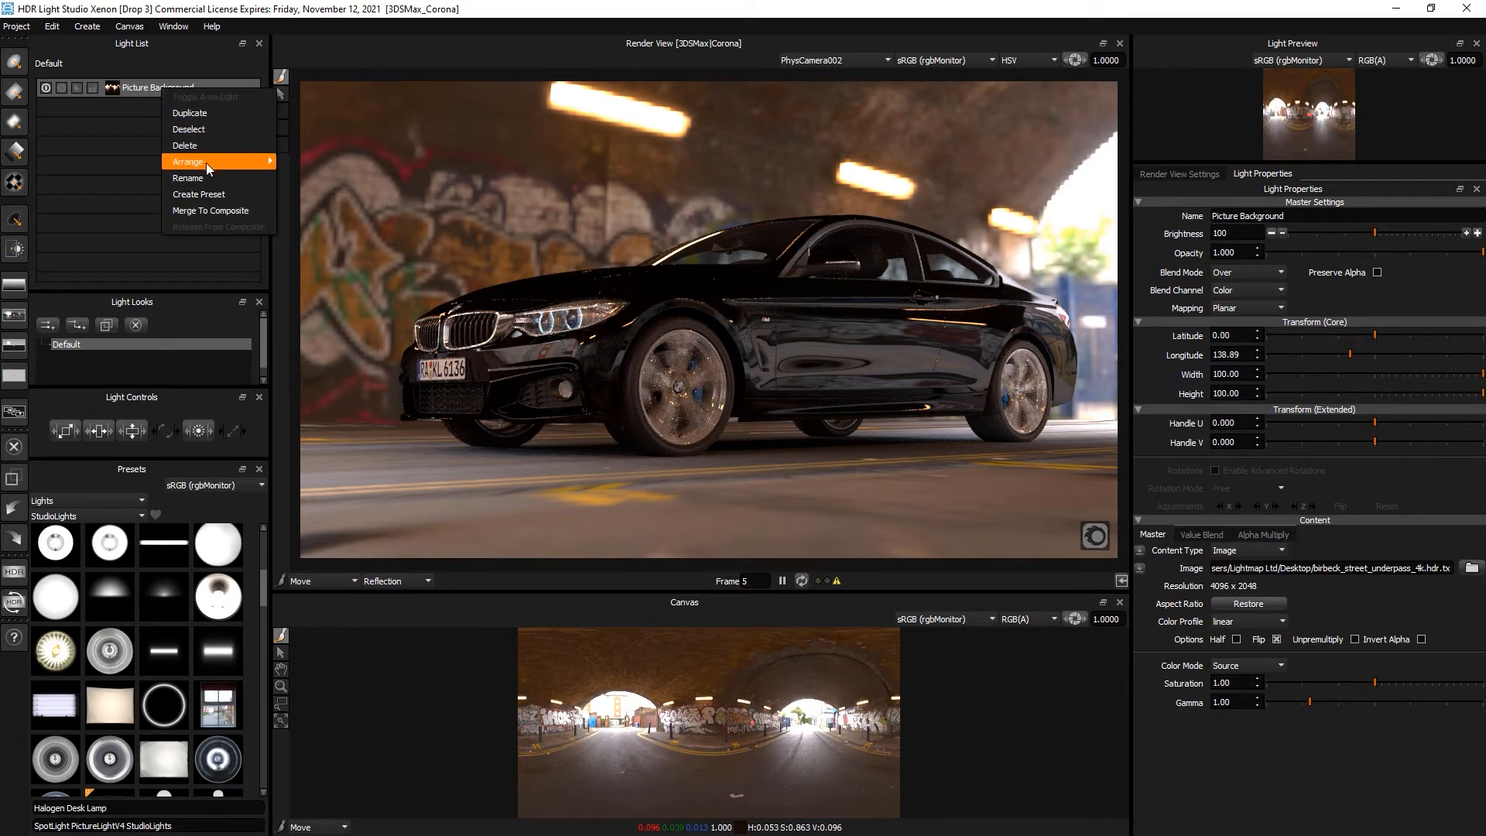
click(213, 211)
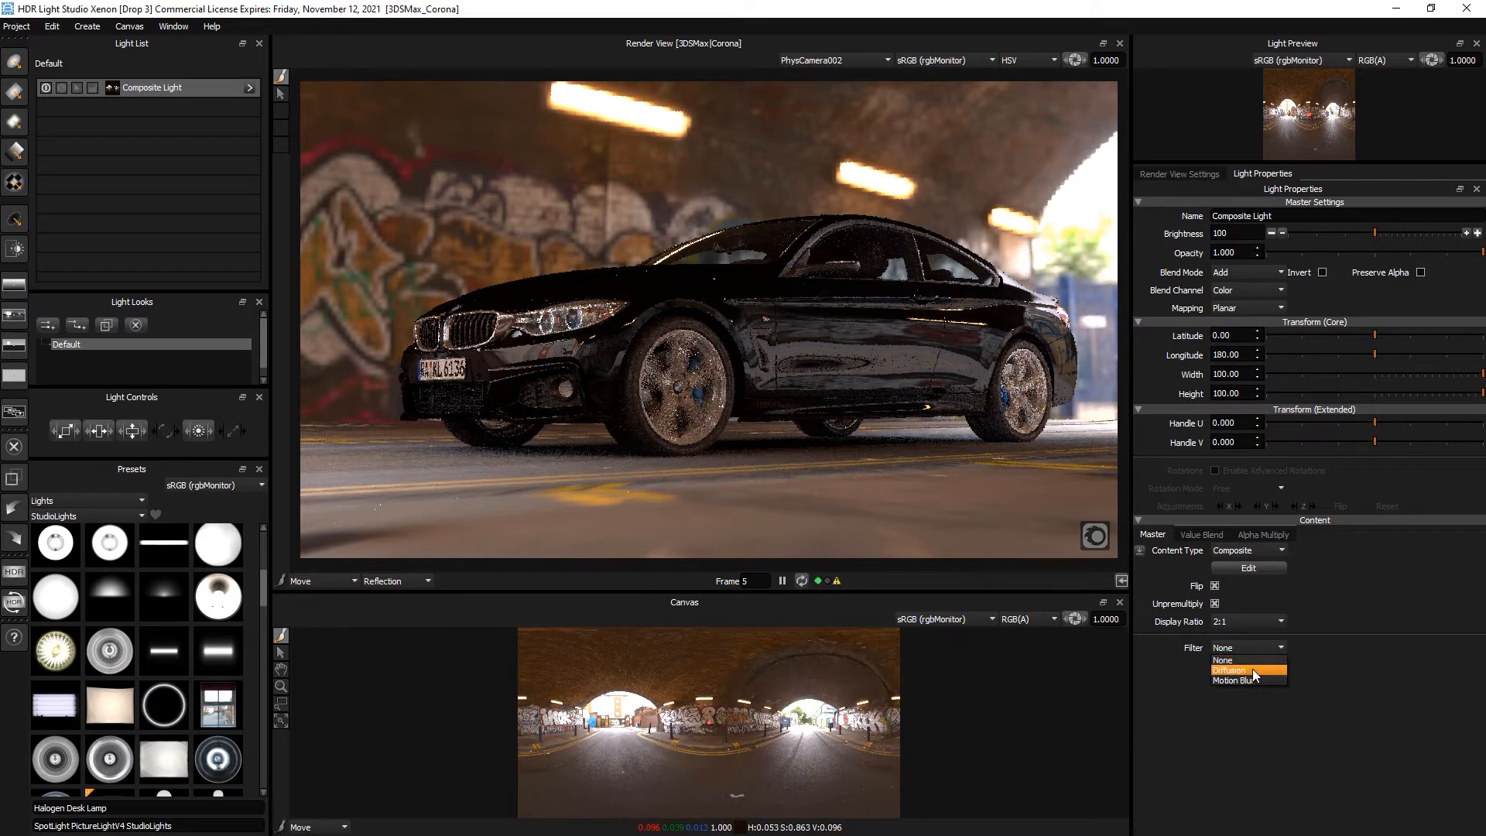
click(1254, 680)
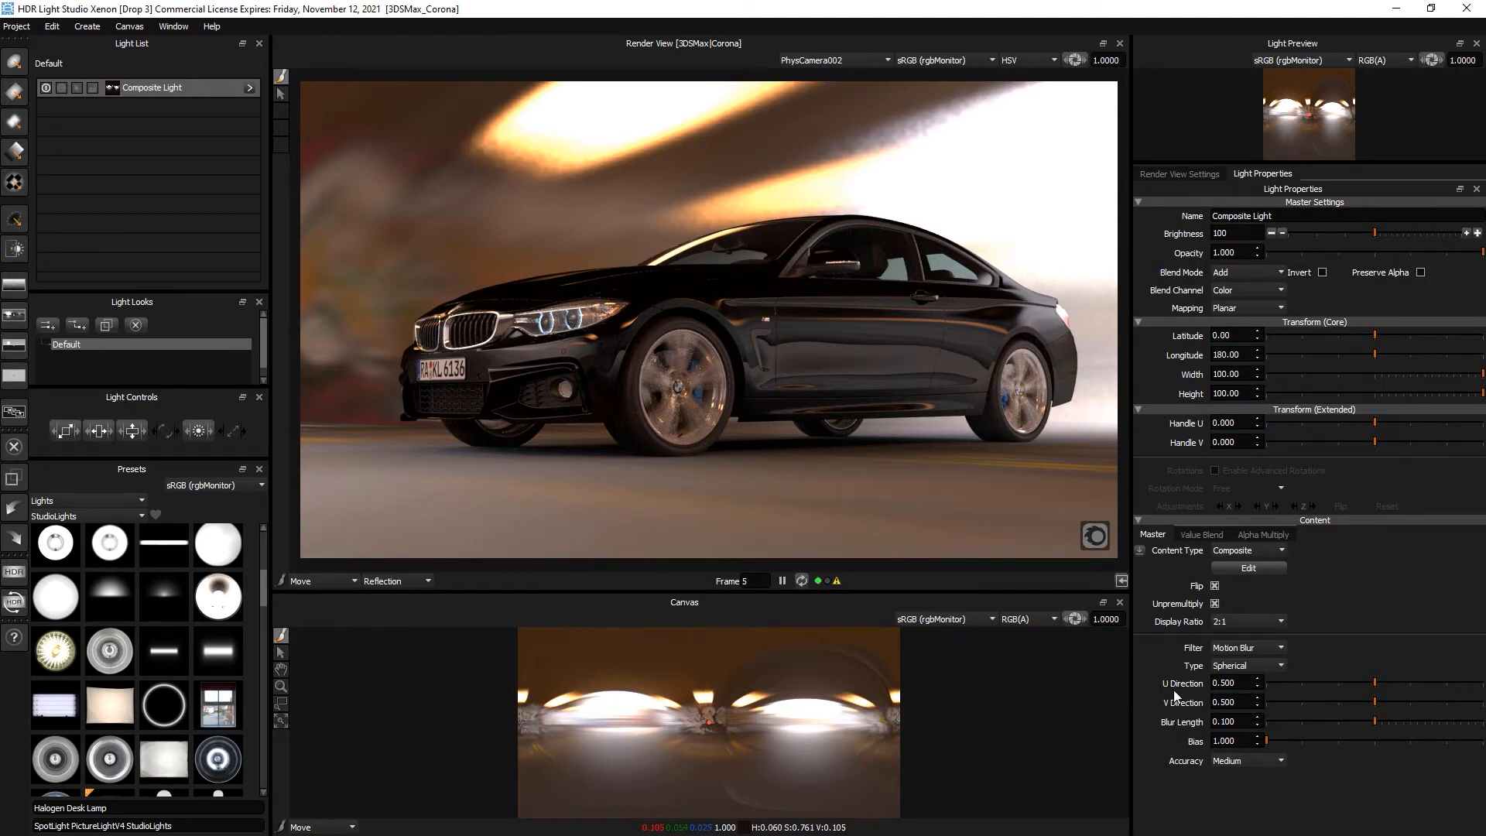
Set the Motion Blur filter's U Direction to about 0.232.
mouse_move(1174, 687)
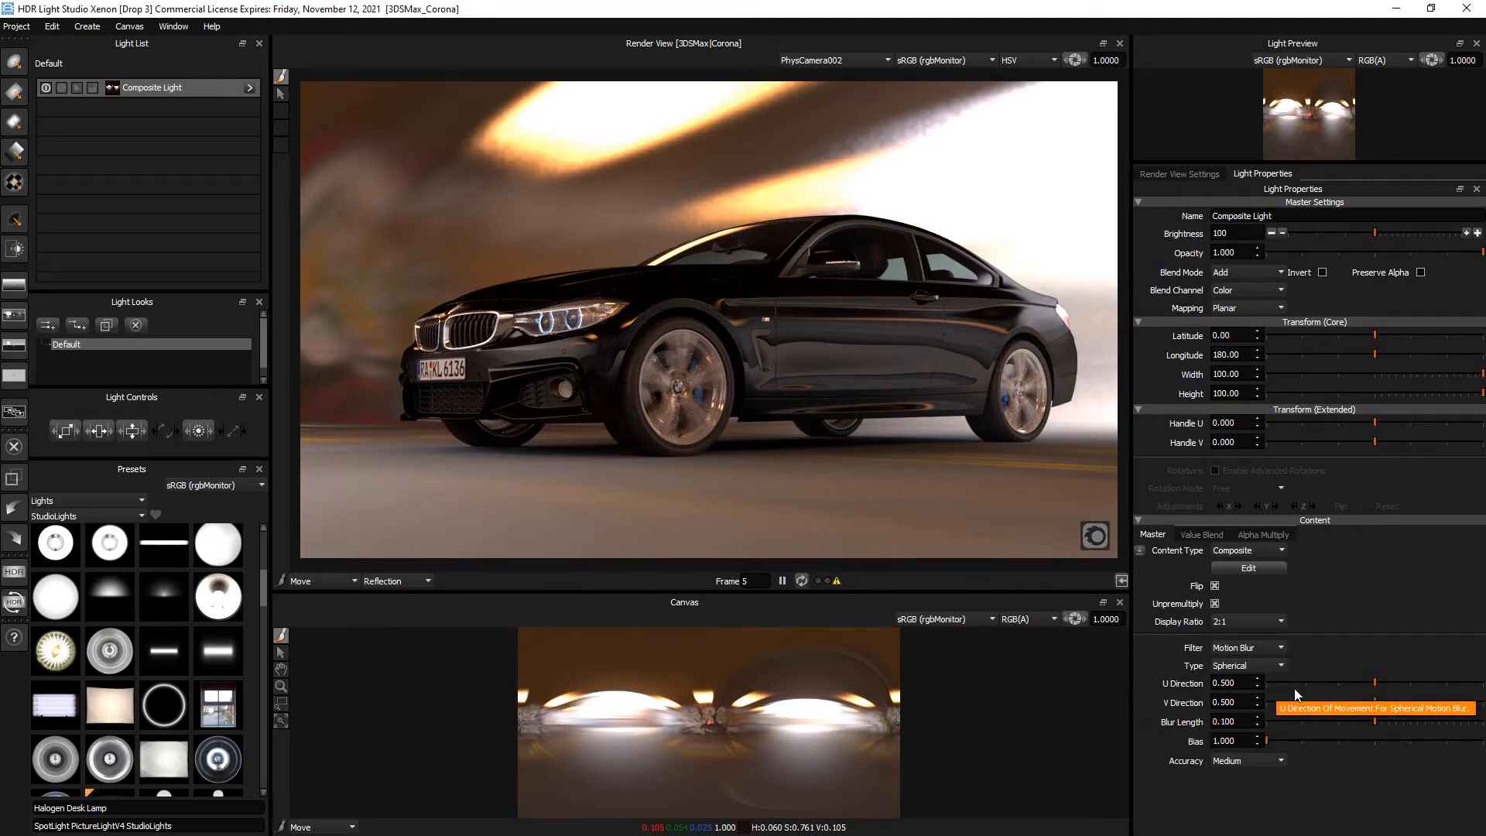
click(1317, 681)
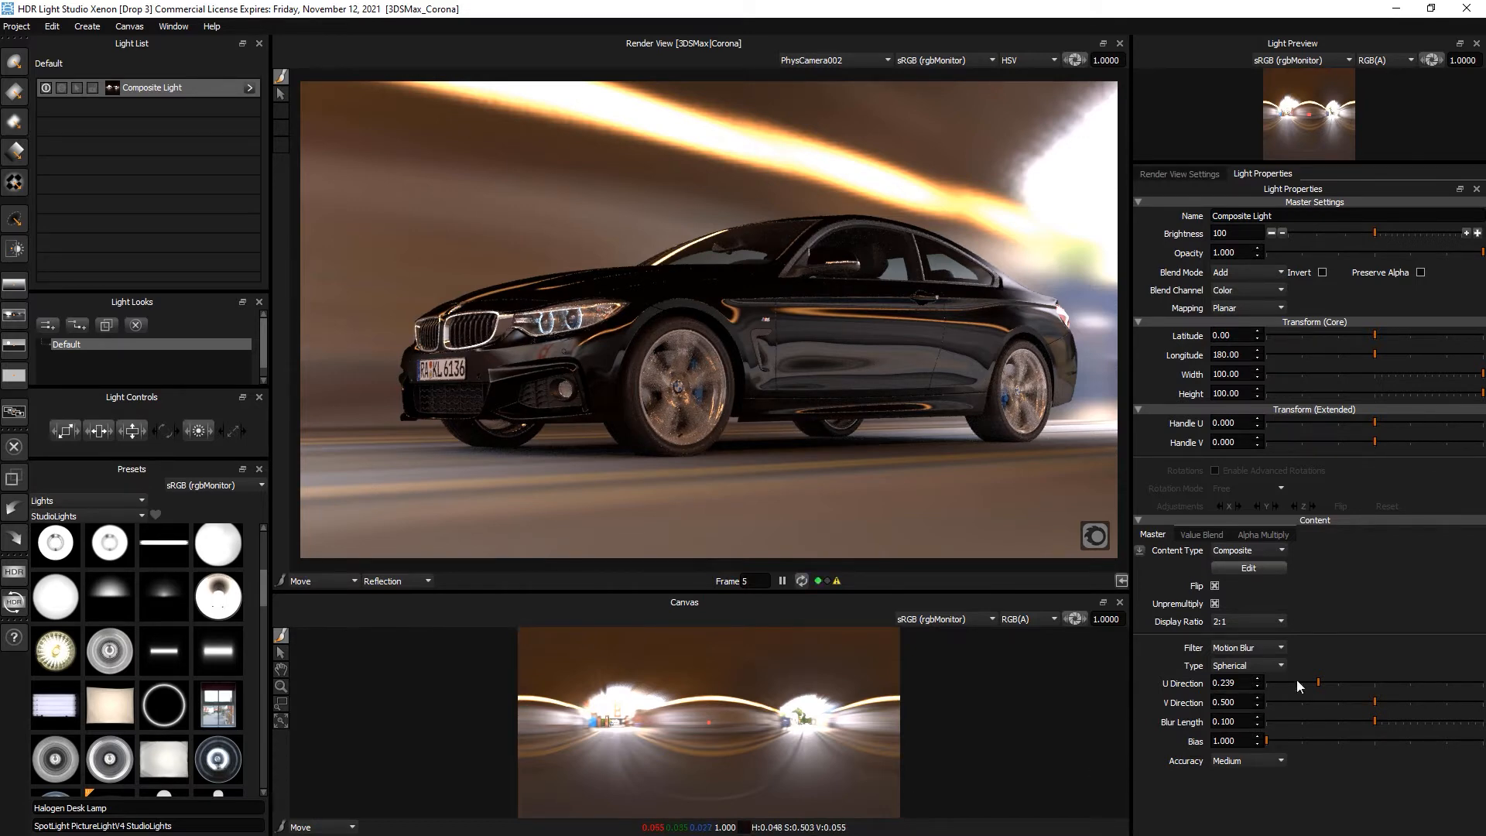
drag(1317, 681, 1325, 681)
click(1316, 681)
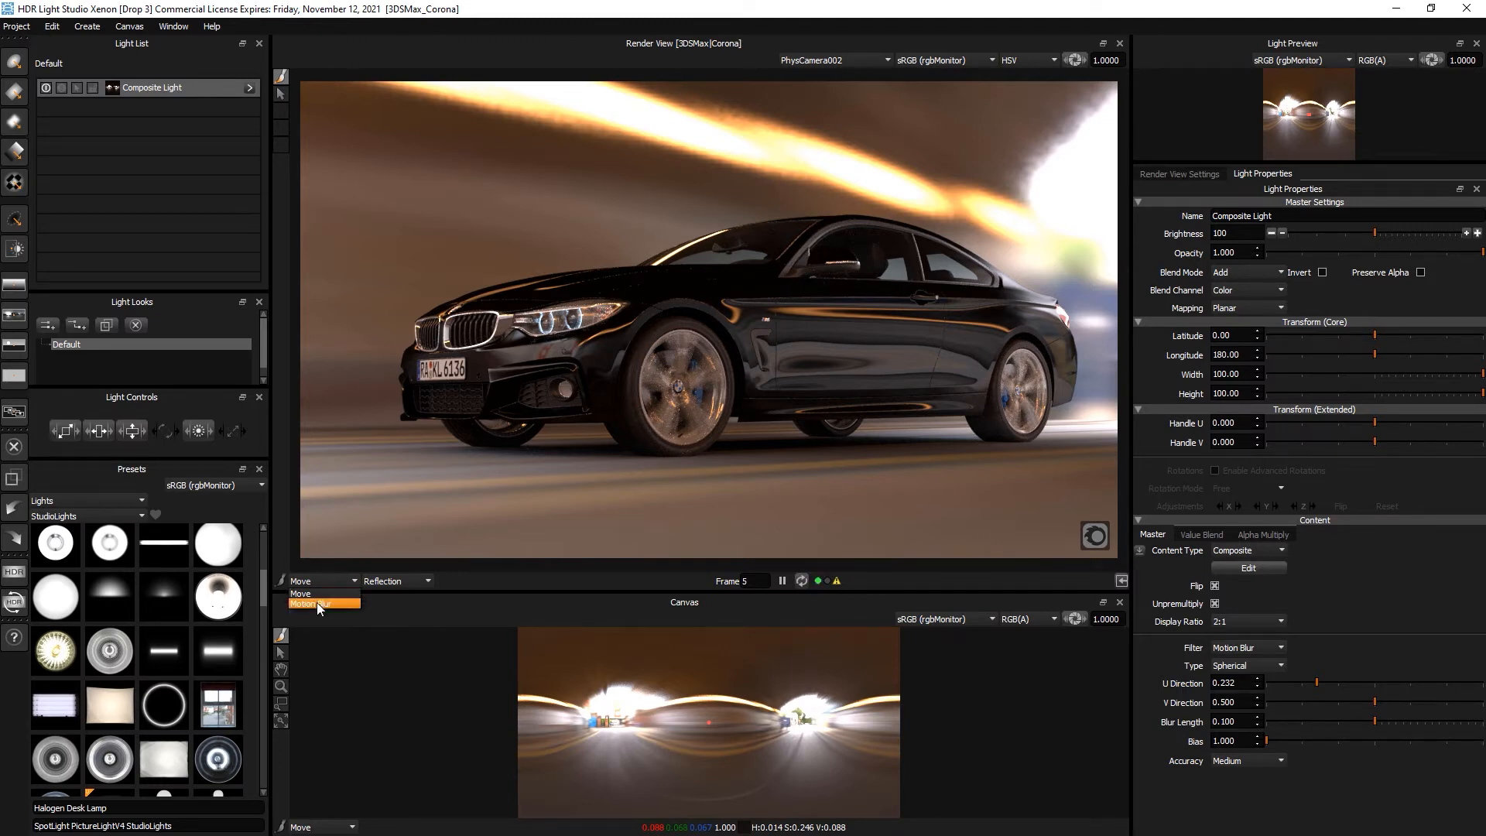
Set the Render View placement mode to Motion Blur with Illumination, and pick the blur direction at the car's front number plate.
click(397, 582)
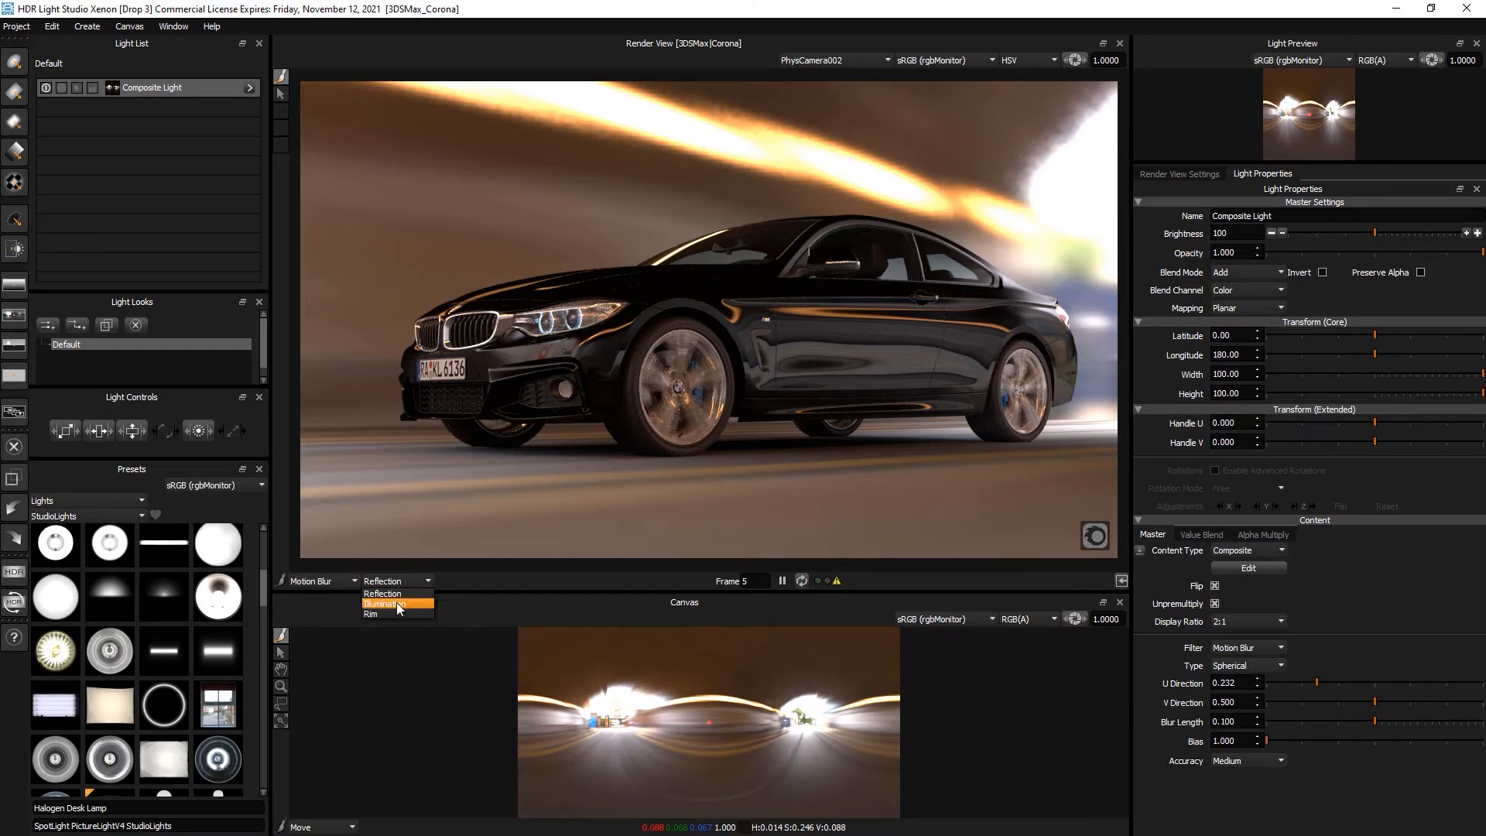
click(398, 610)
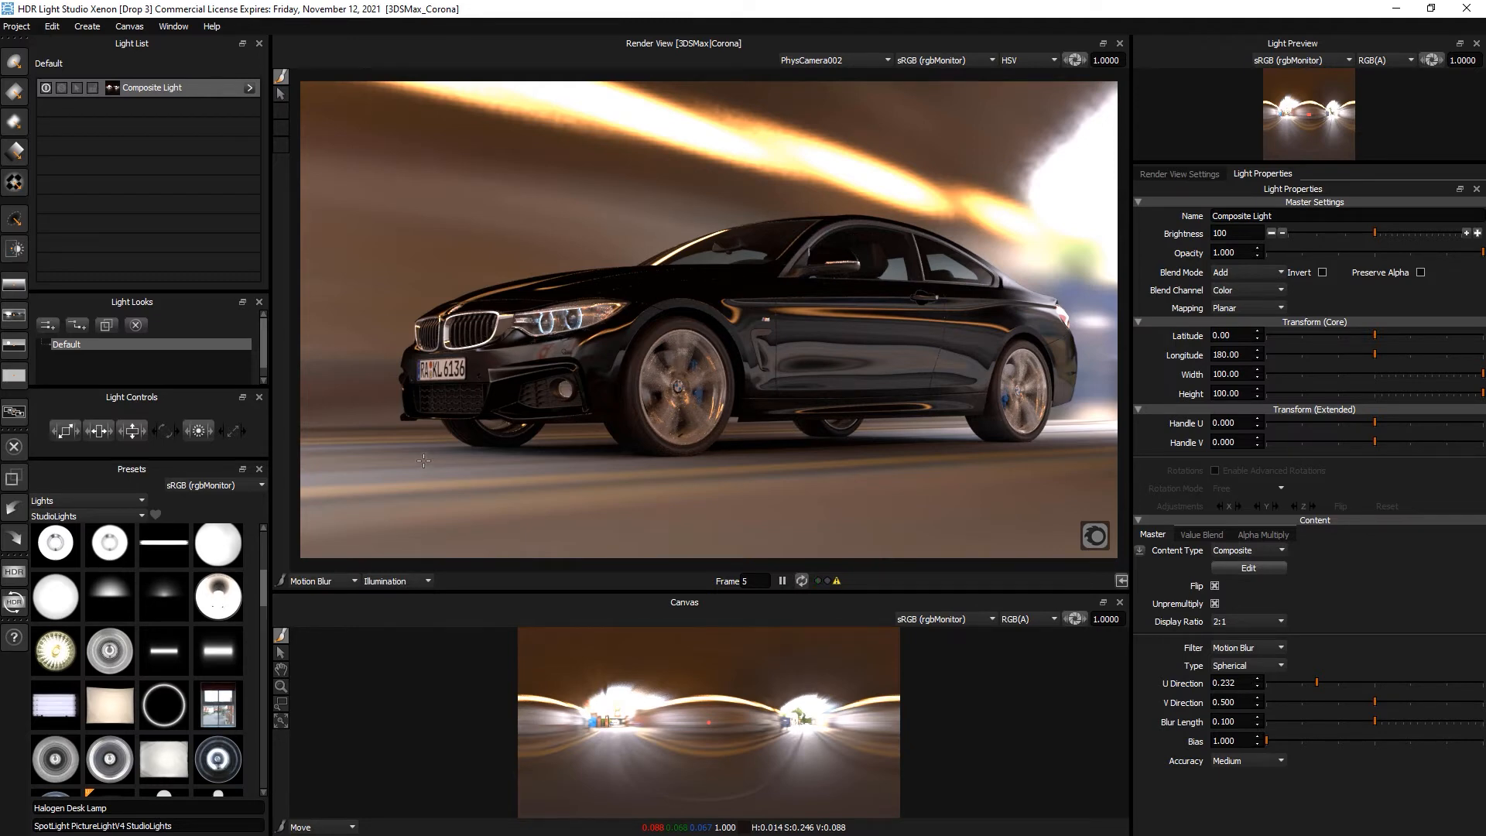
click(443, 363)
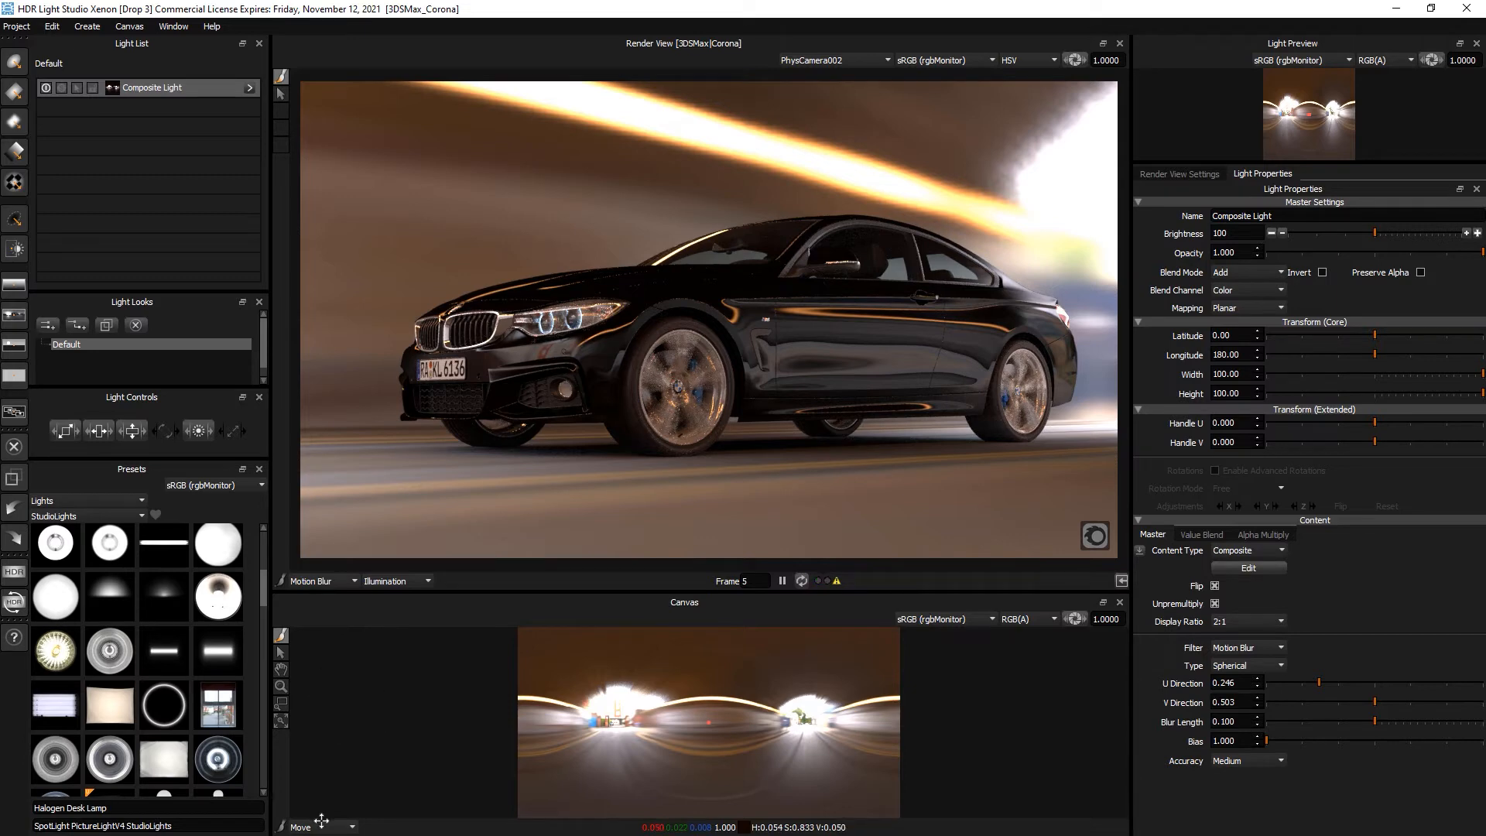
Frame the right-hand tunnel opening in the Canvas and set the Canvas placement mode to Motion Blur.
click(281, 686)
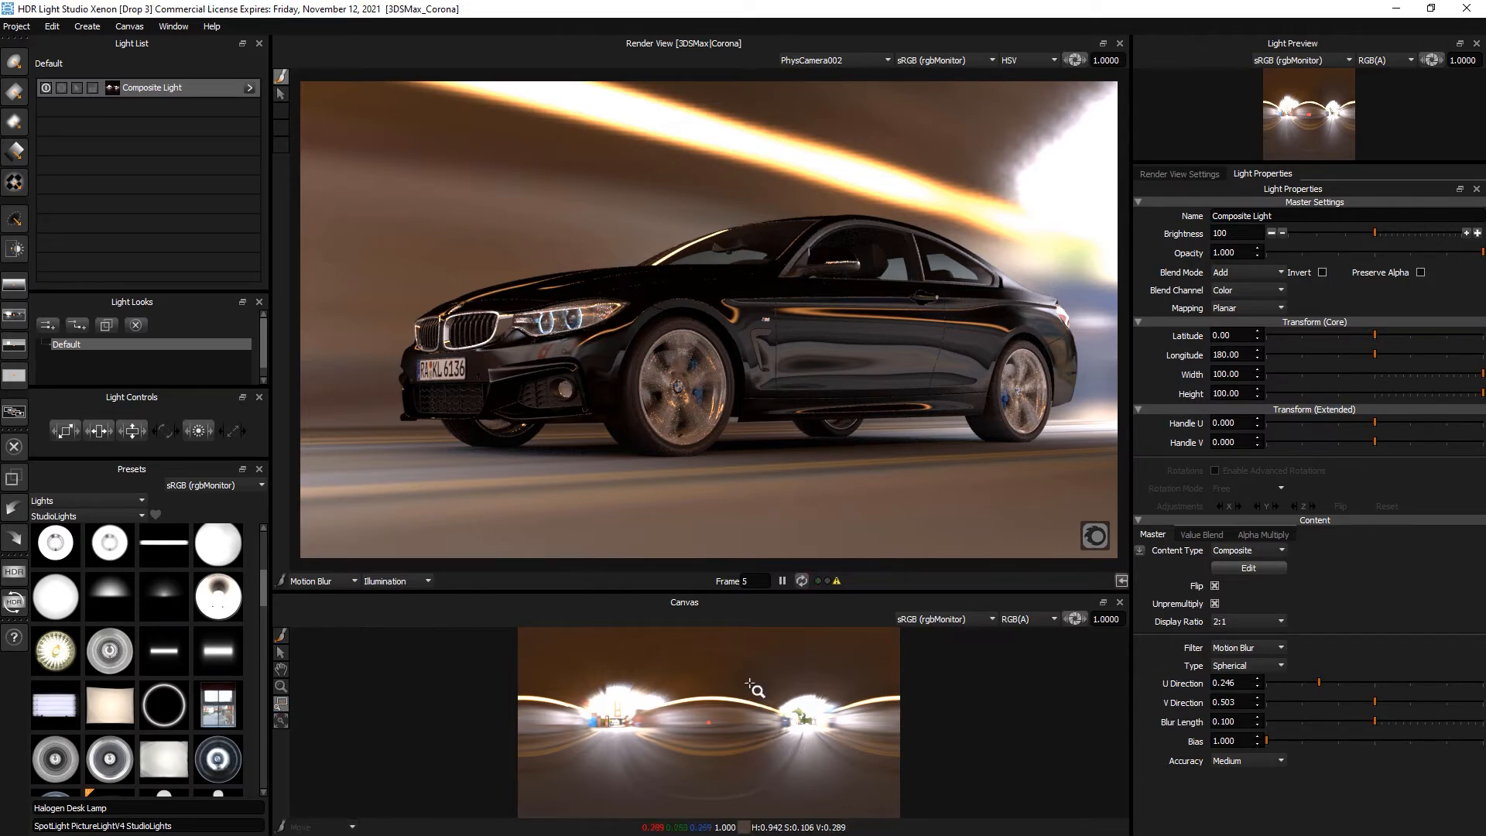
drag(751, 685, 838, 759)
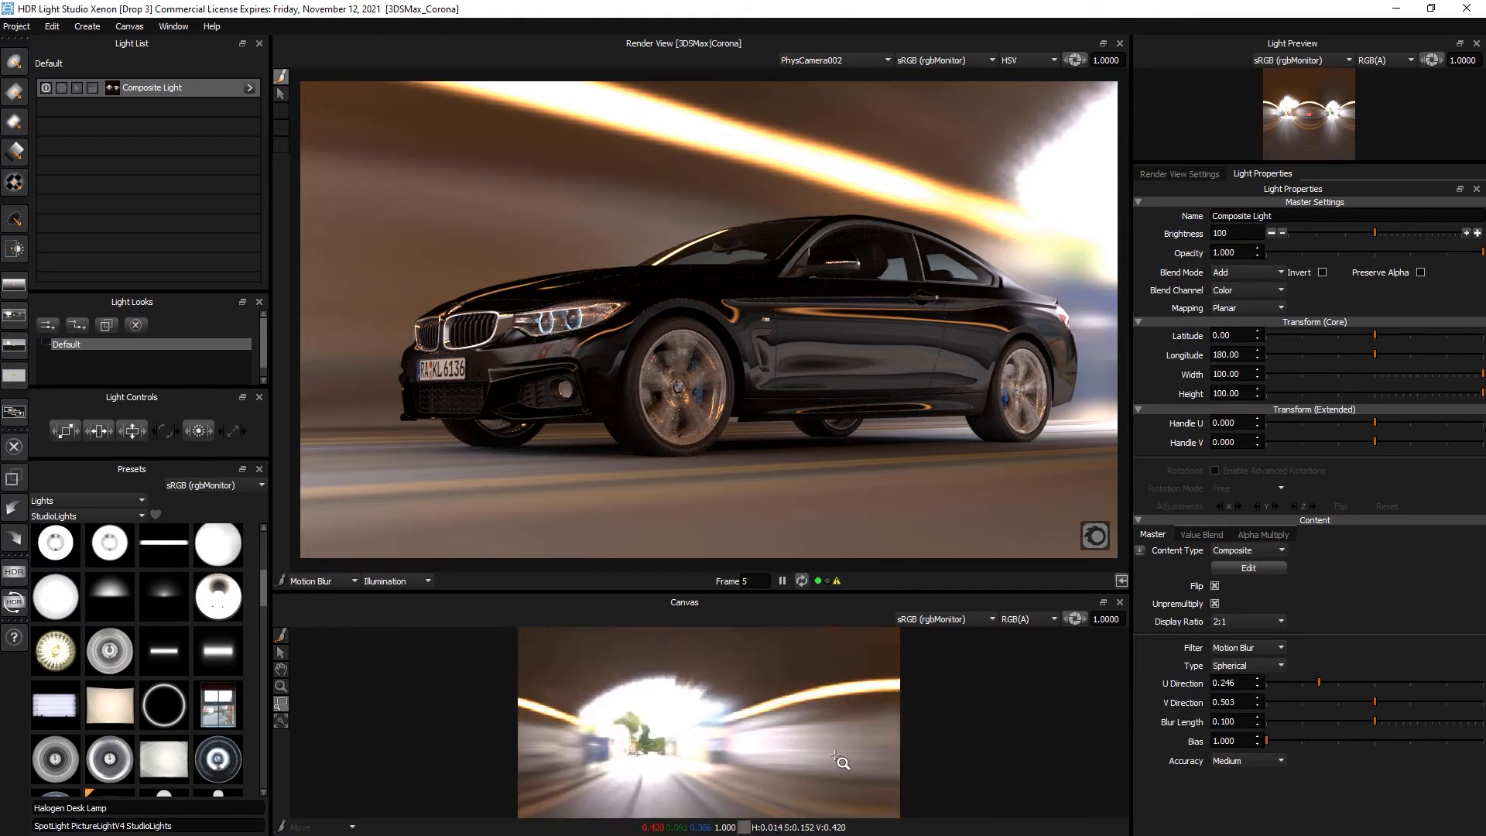
click(281, 636)
click(333, 827)
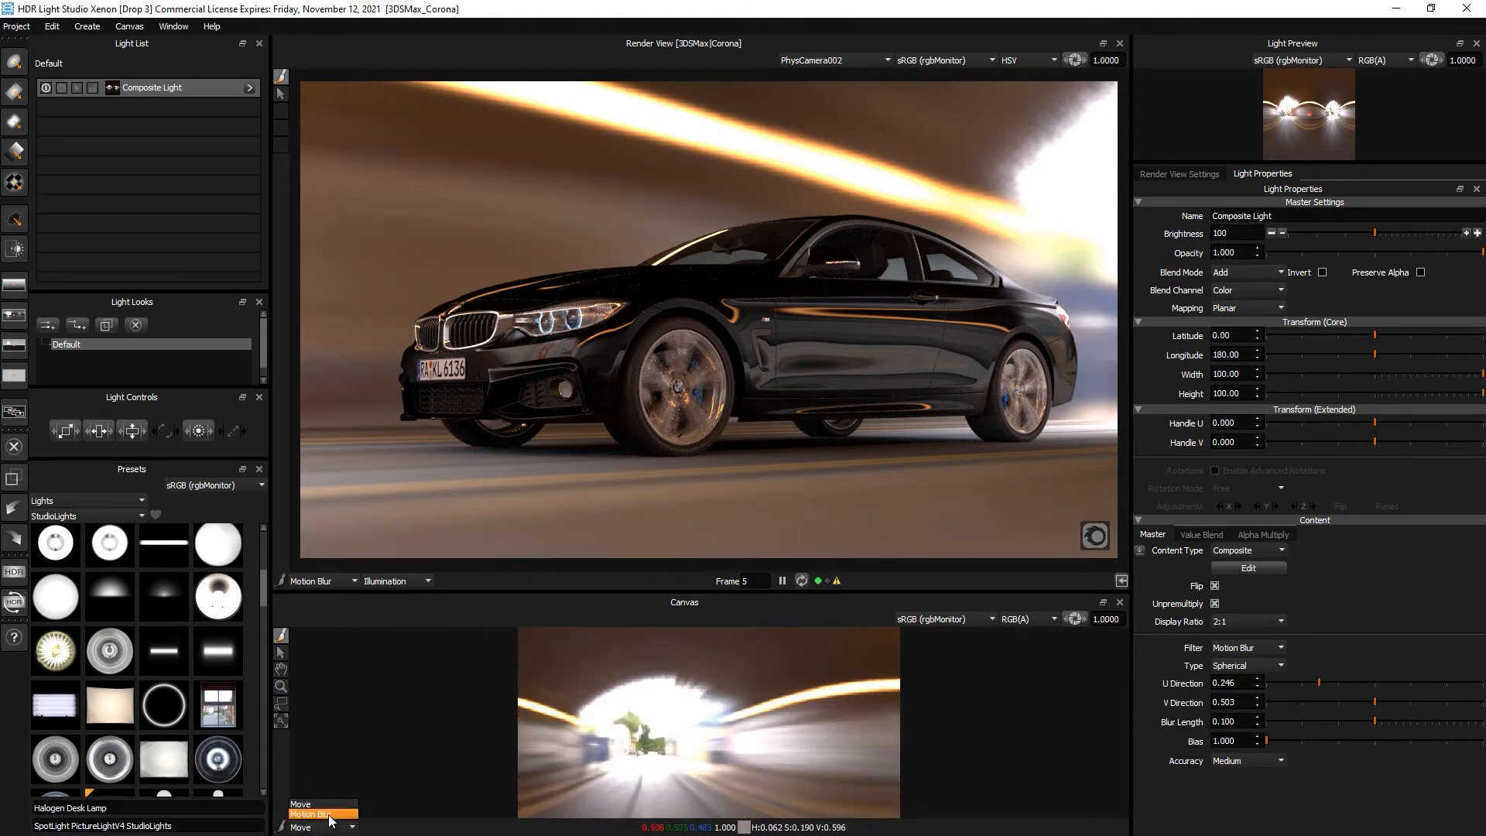
click(329, 815)
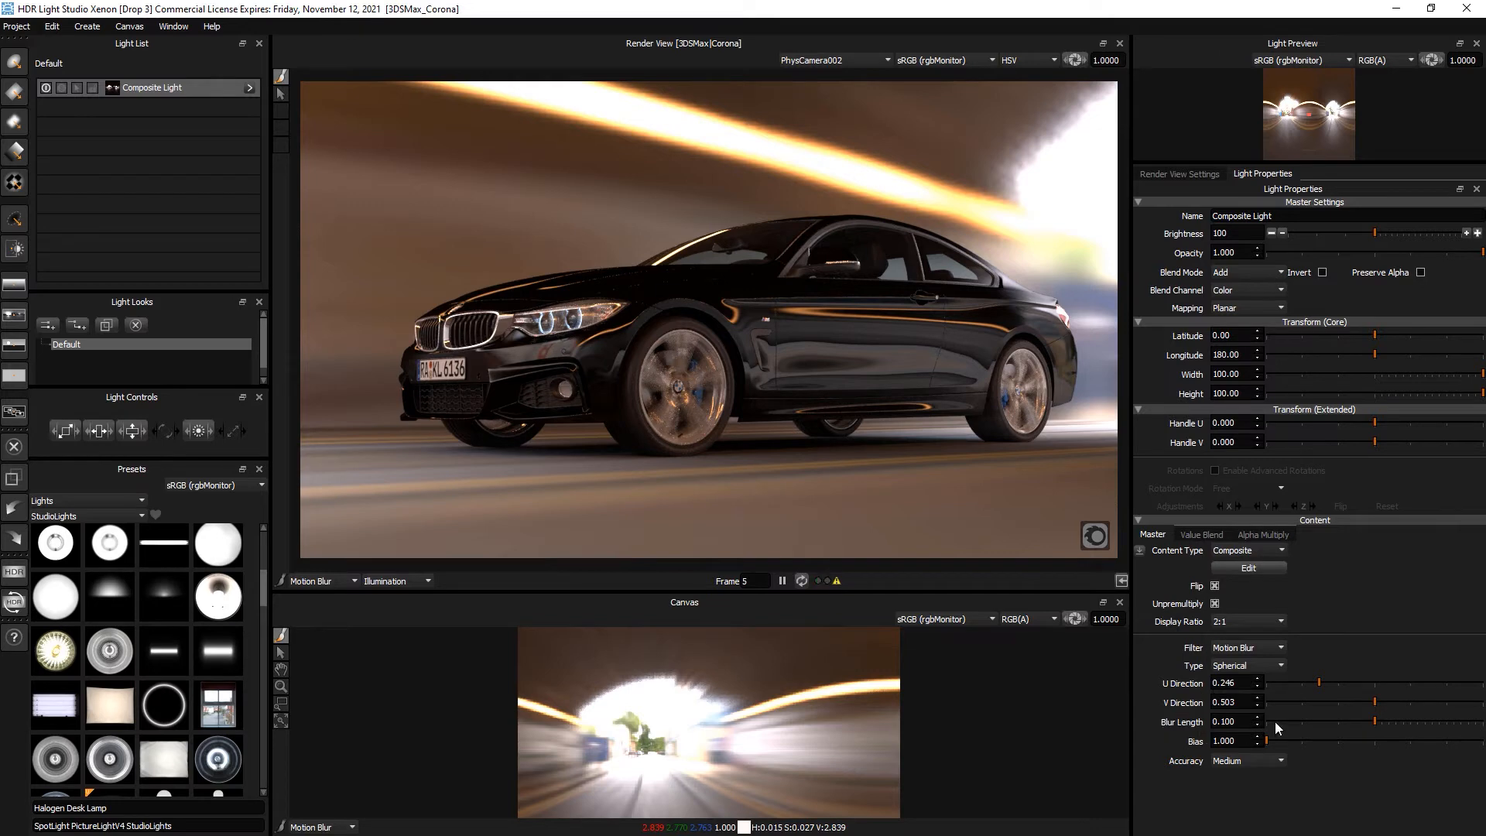
Set Blur Length to 0, pick the road's vanishing point in the Canvas as blur direction, and restore the full Canvas view.
double_click(1228, 721)
text(0)
key(Return)
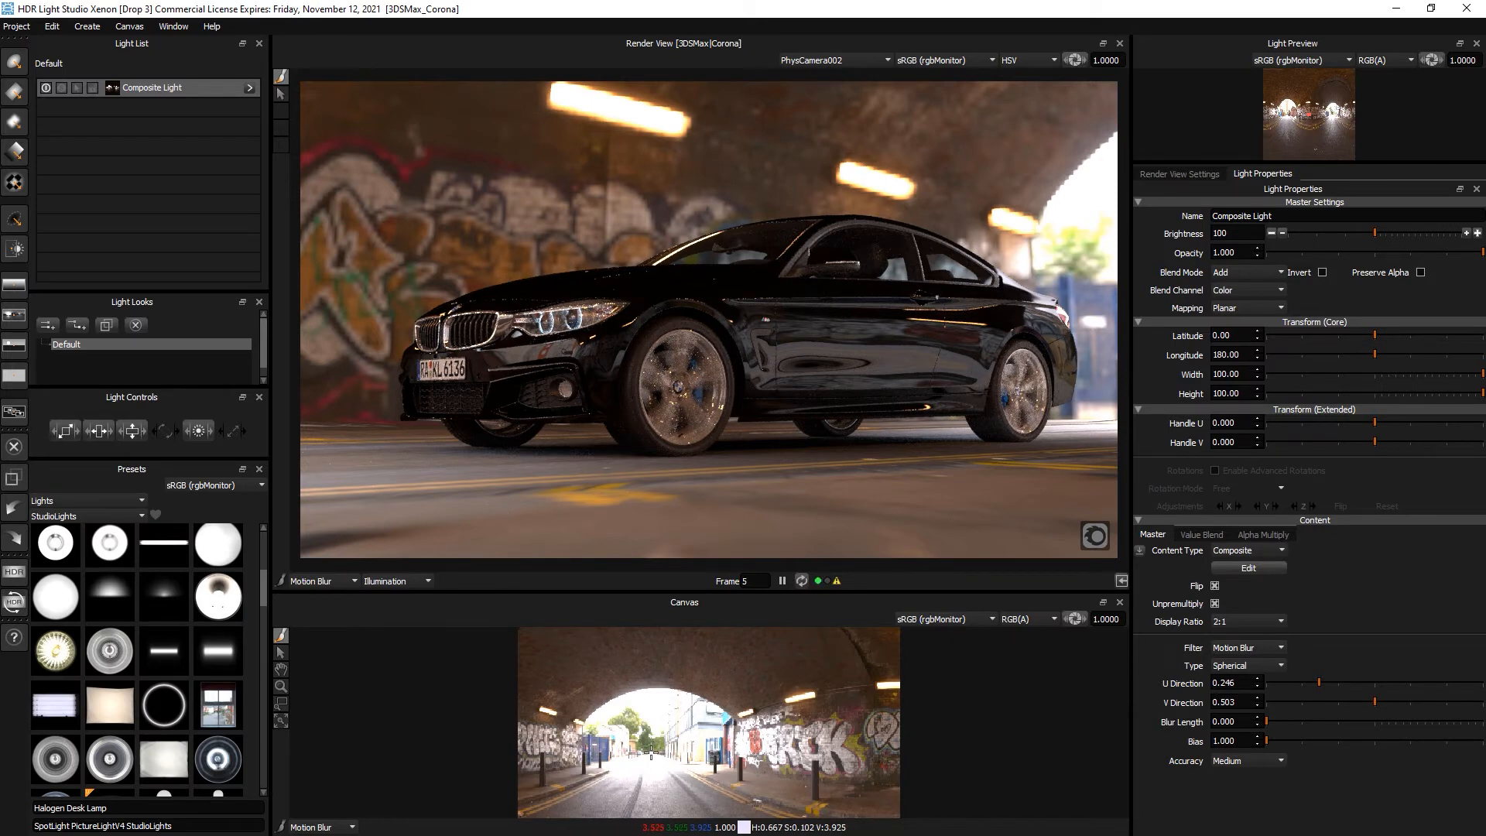
click(651, 753)
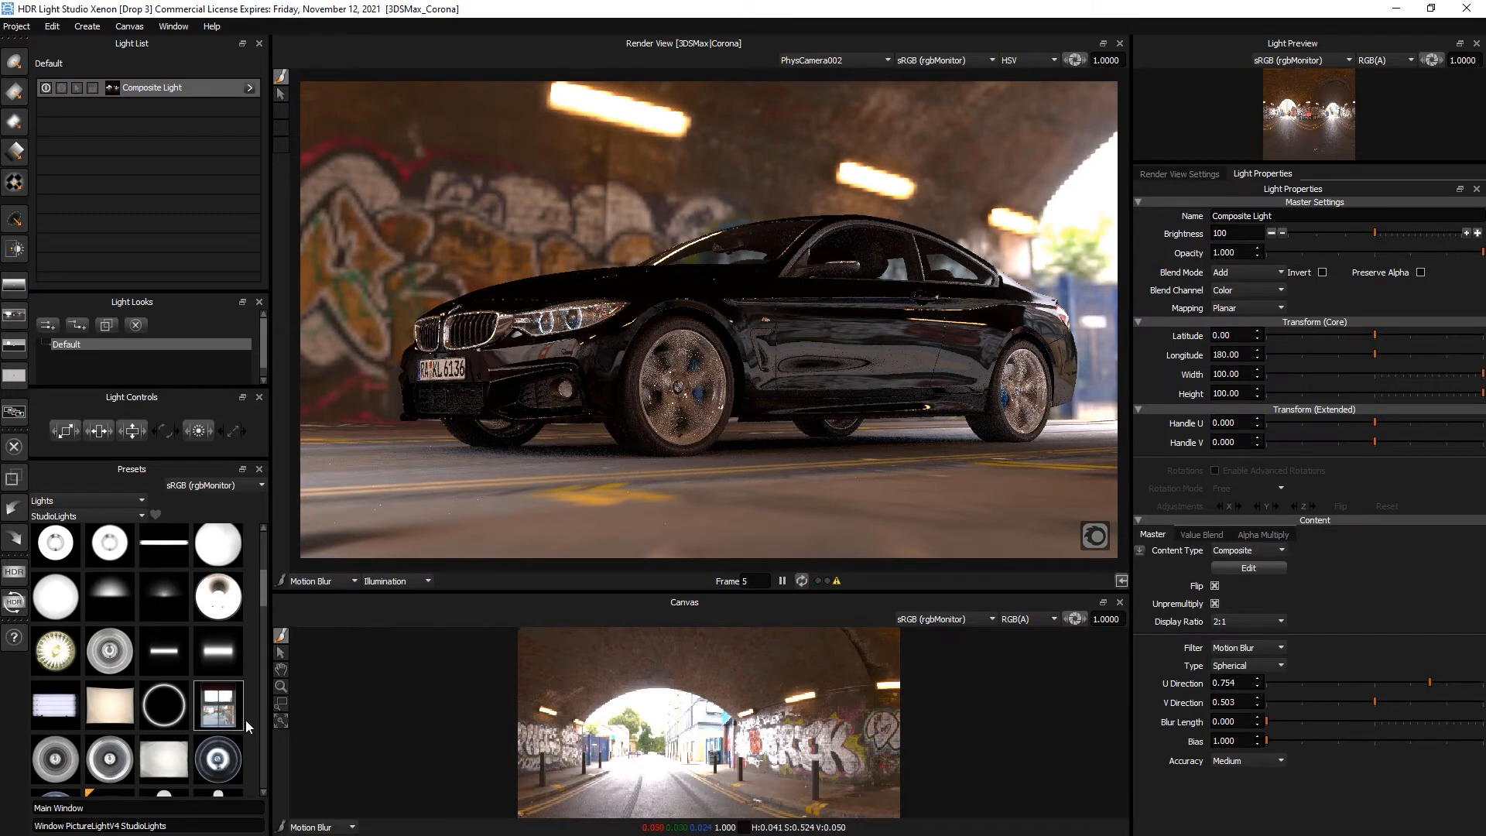
click(280, 719)
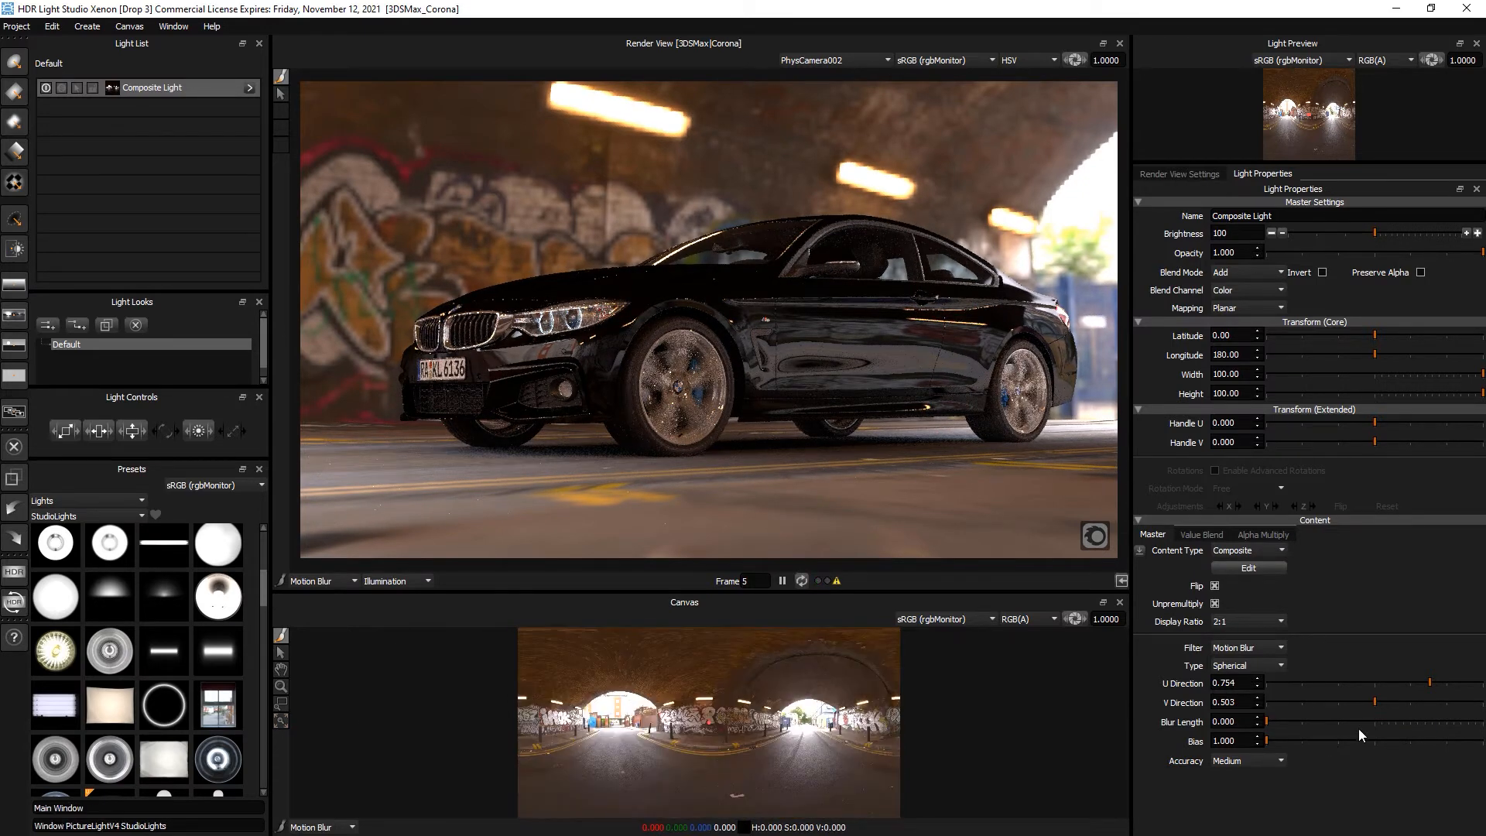
Try Blur Length values from 0.005 up to 0.209, and set it to 0.034.
click(1271, 719)
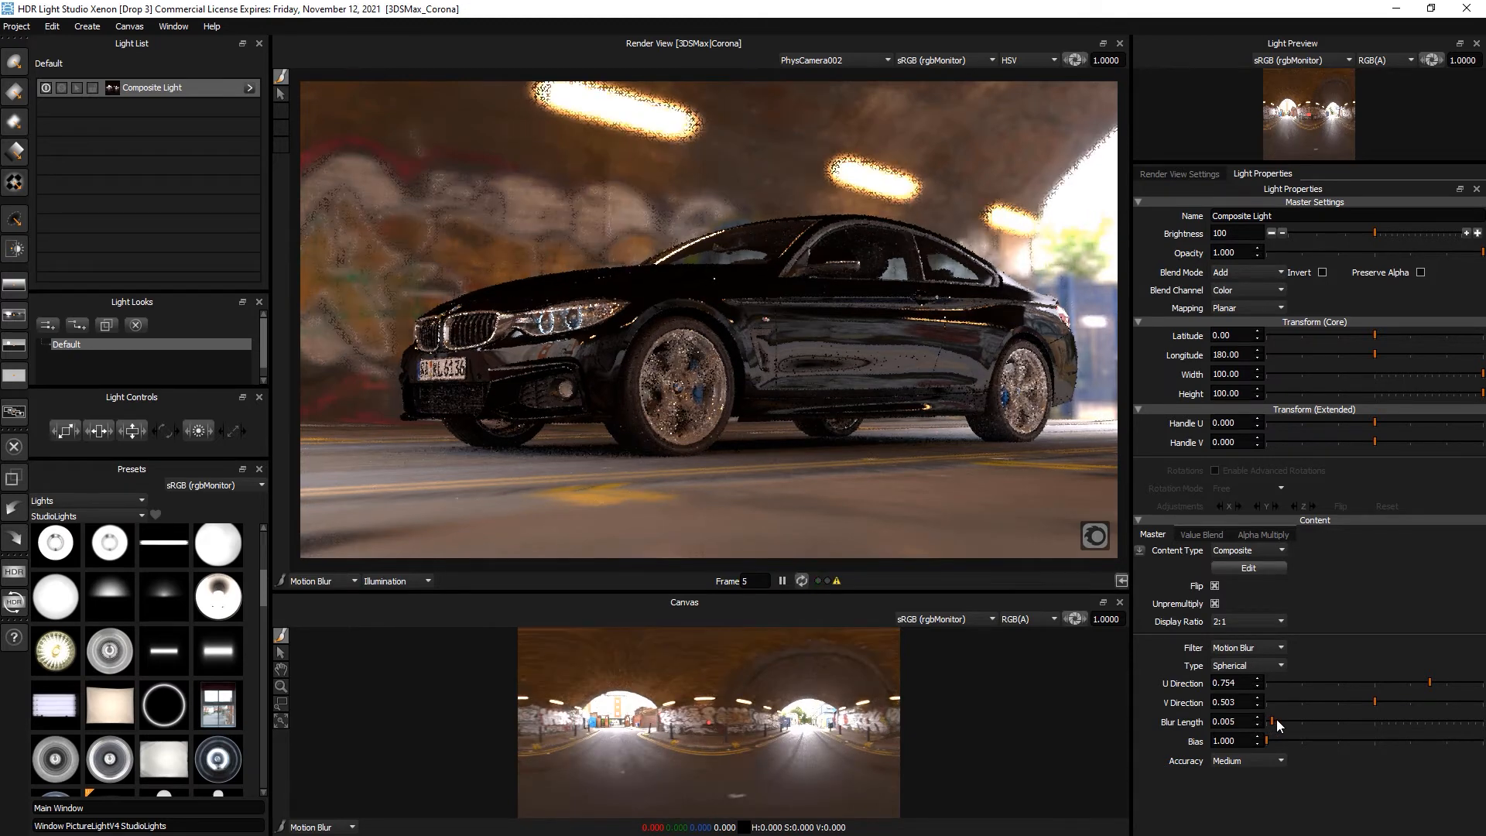
click(1279, 720)
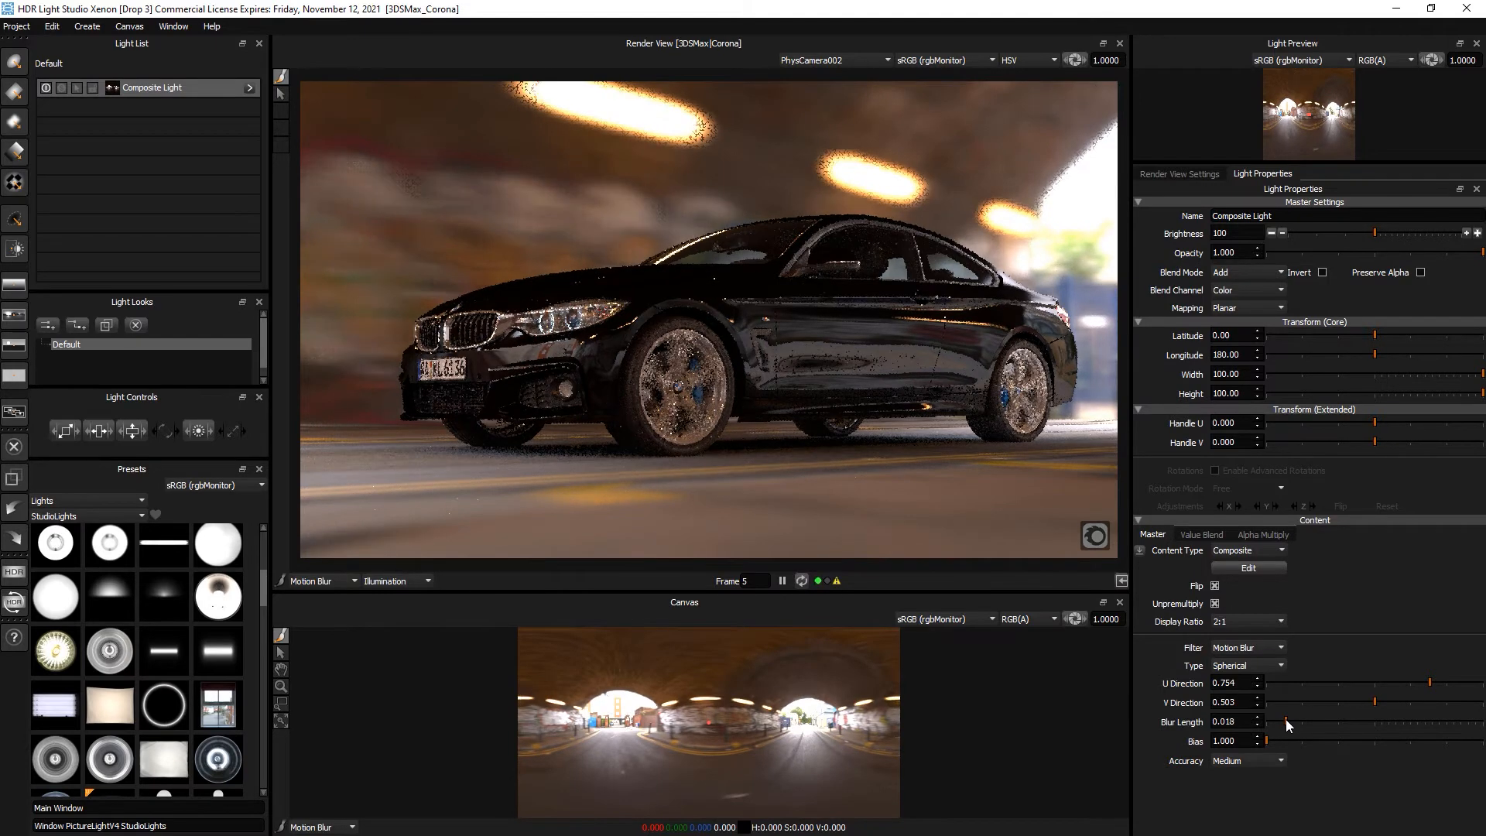
click(1285, 718)
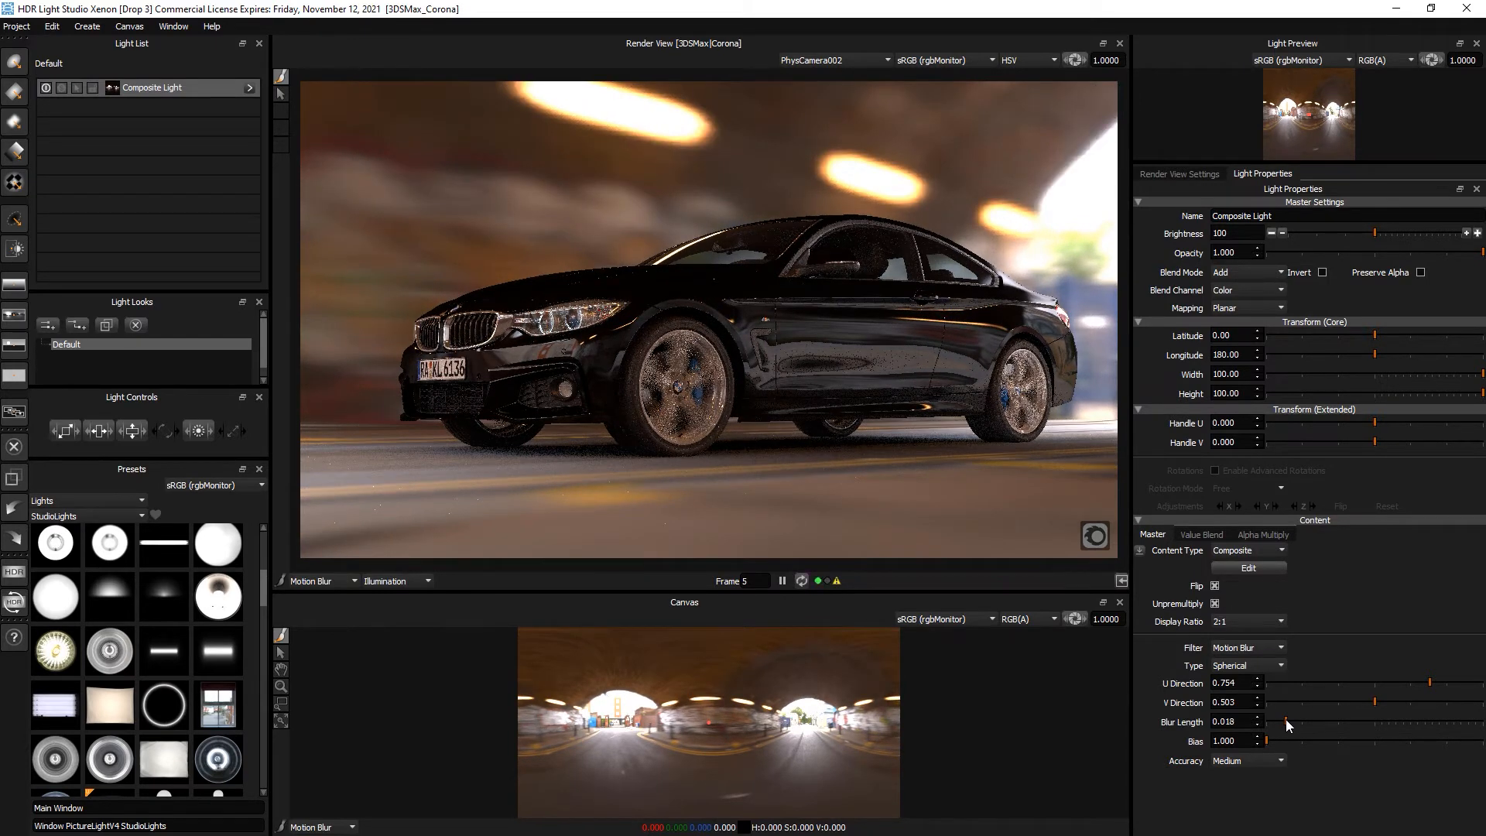
click(1387, 722)
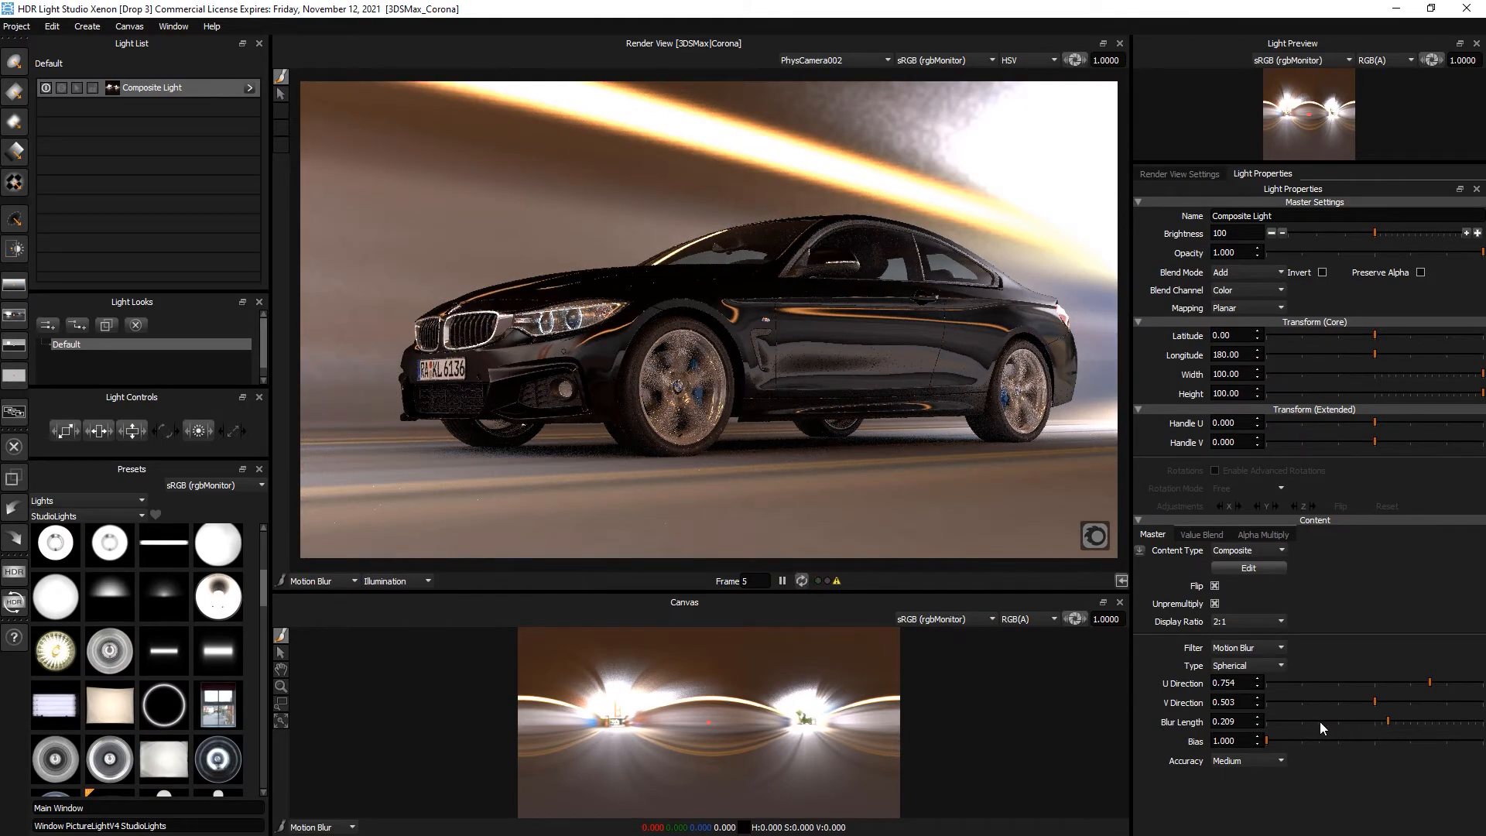
click(1299, 721)
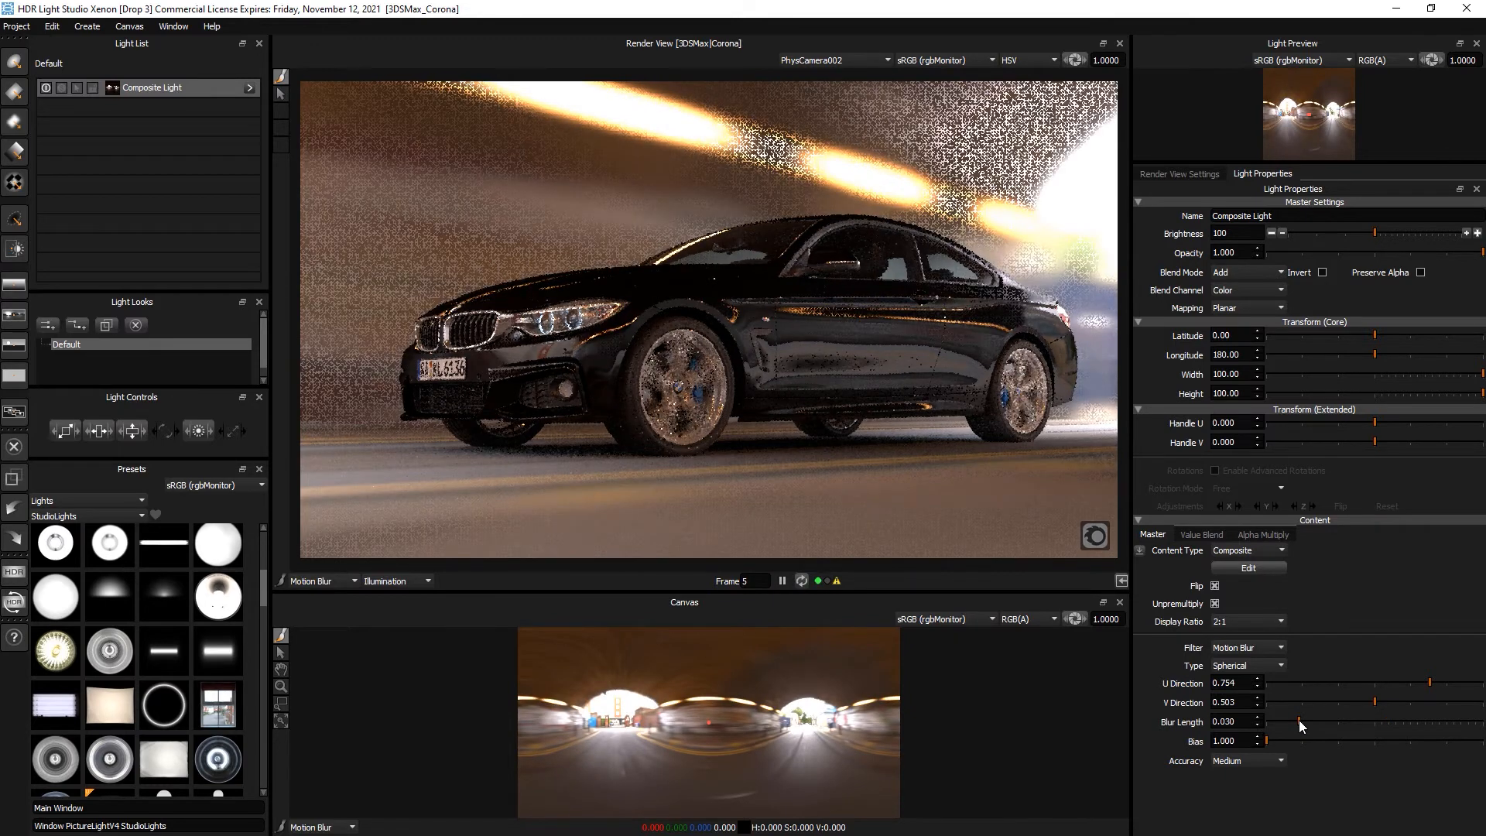
click(1304, 721)
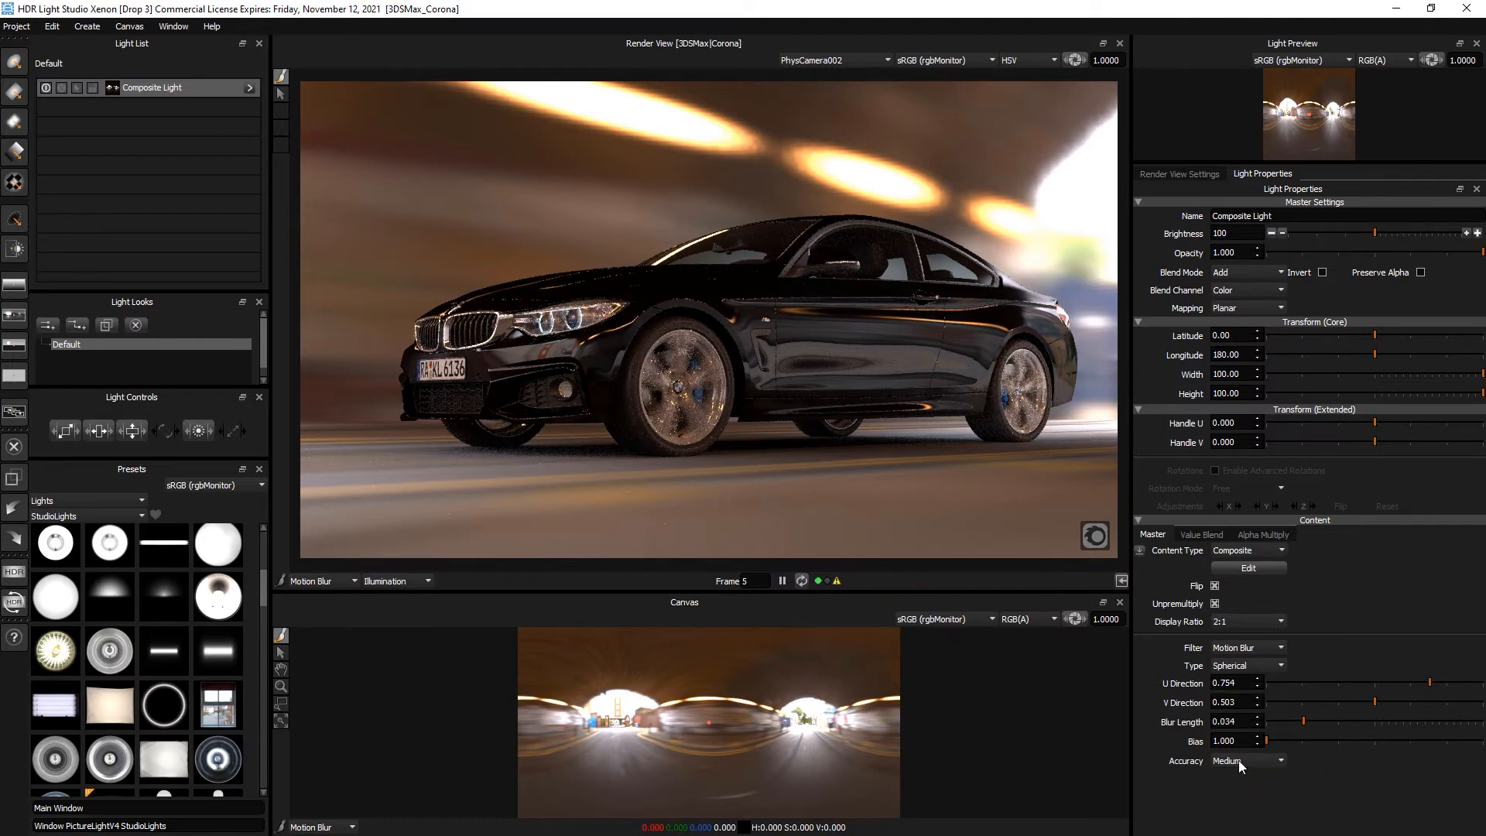
Try the Low and High accuracy of the Motion Blur filter, and return it to Medium.
click(1239, 760)
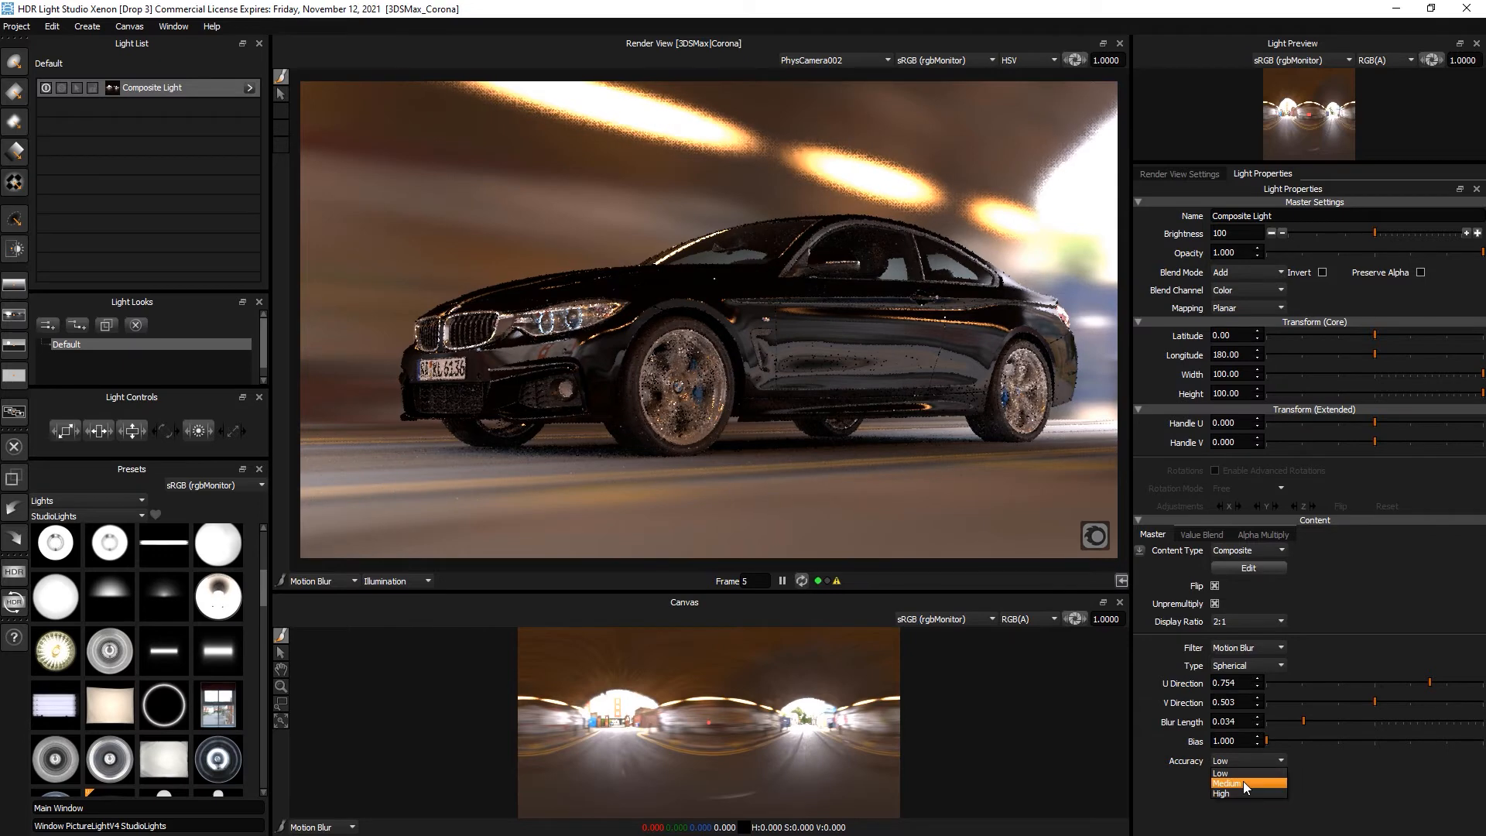
click(1242, 792)
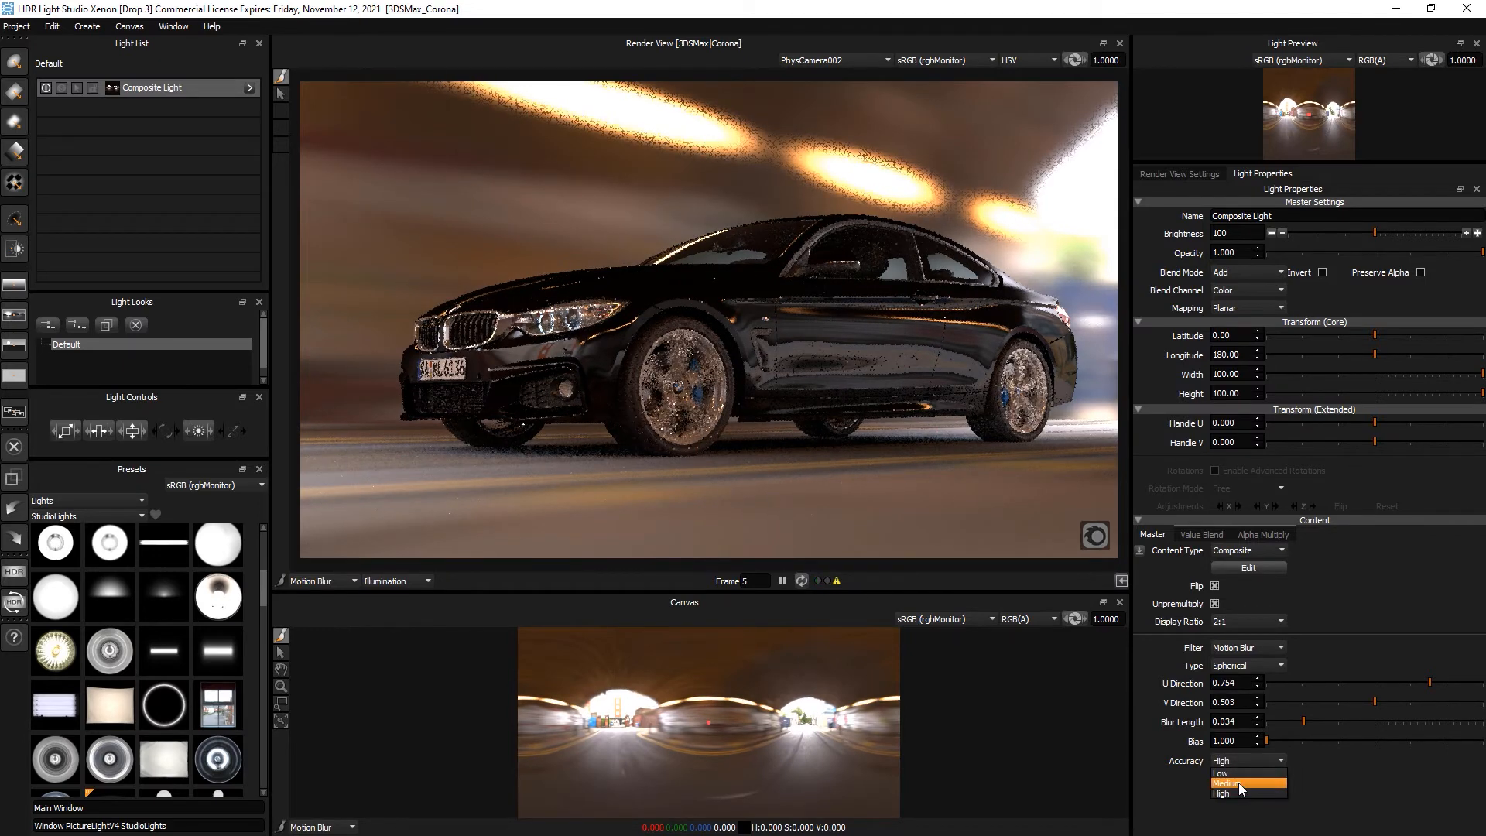
click(1238, 783)
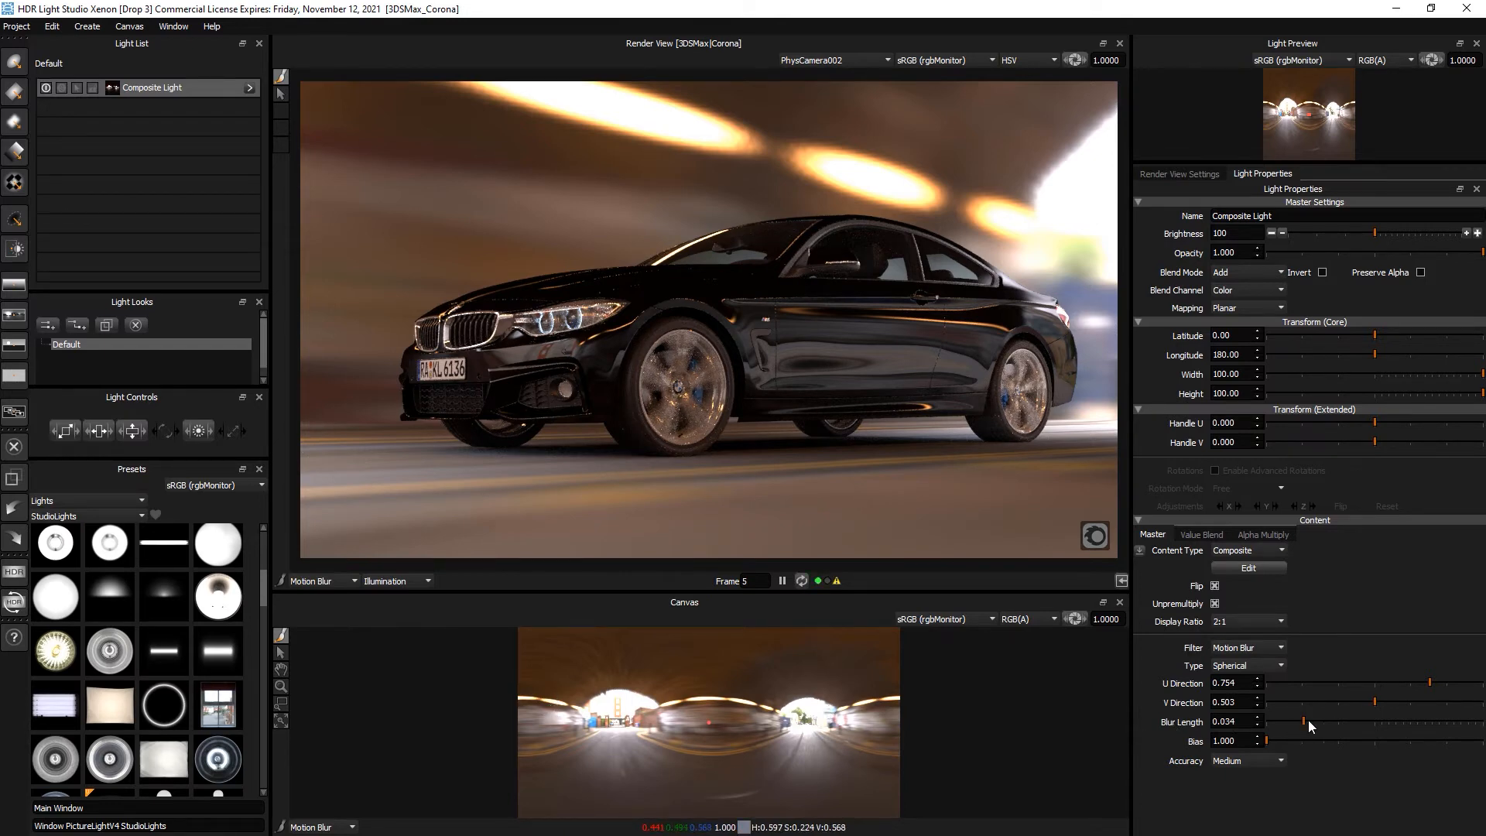
Try the maximum Blur Length of 1.000, and reduce it to 0.357.
drag(1424, 723, 1485, 723)
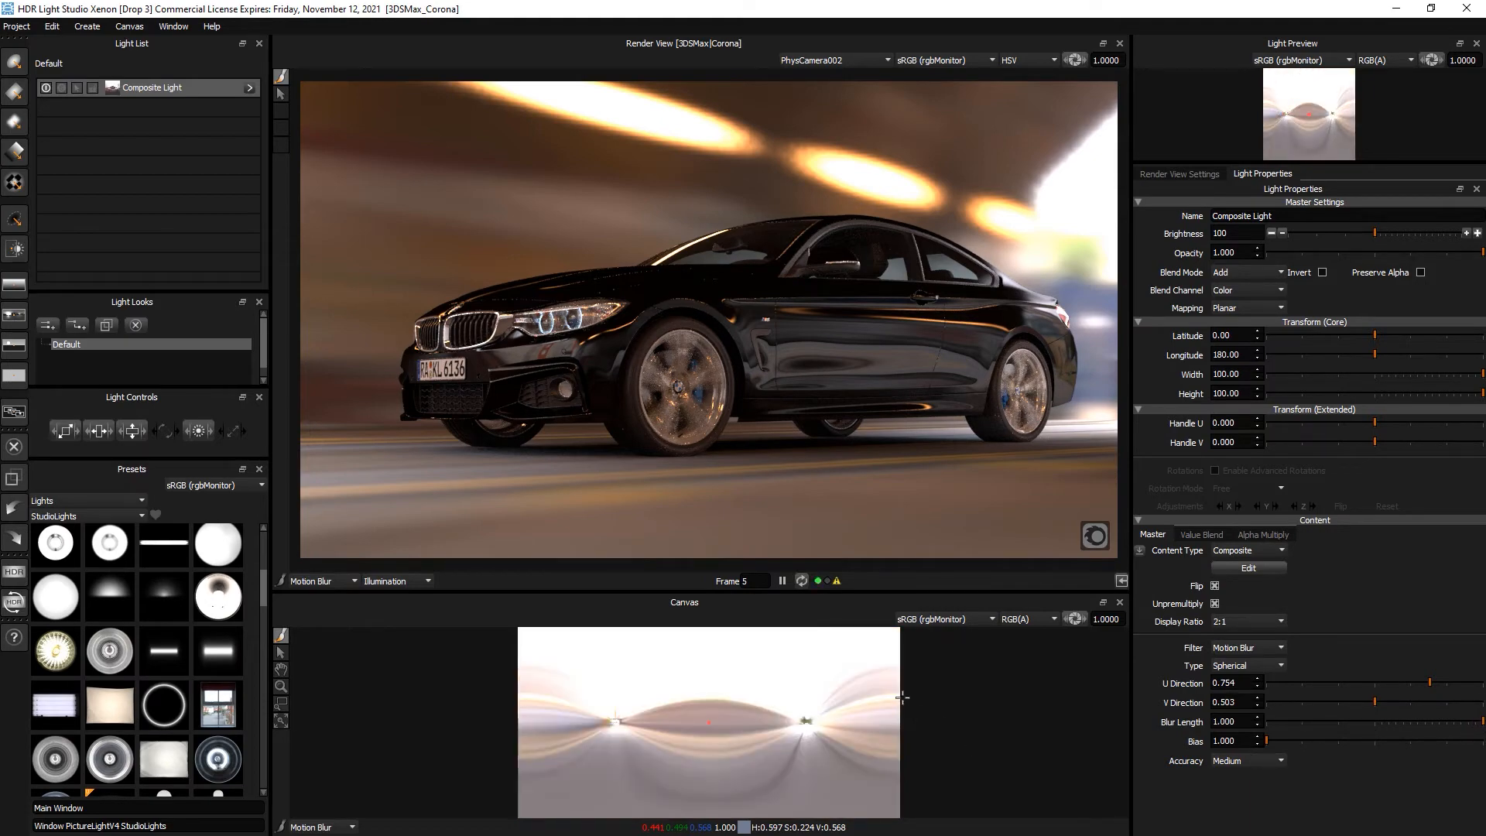
click(1447, 724)
click(1406, 722)
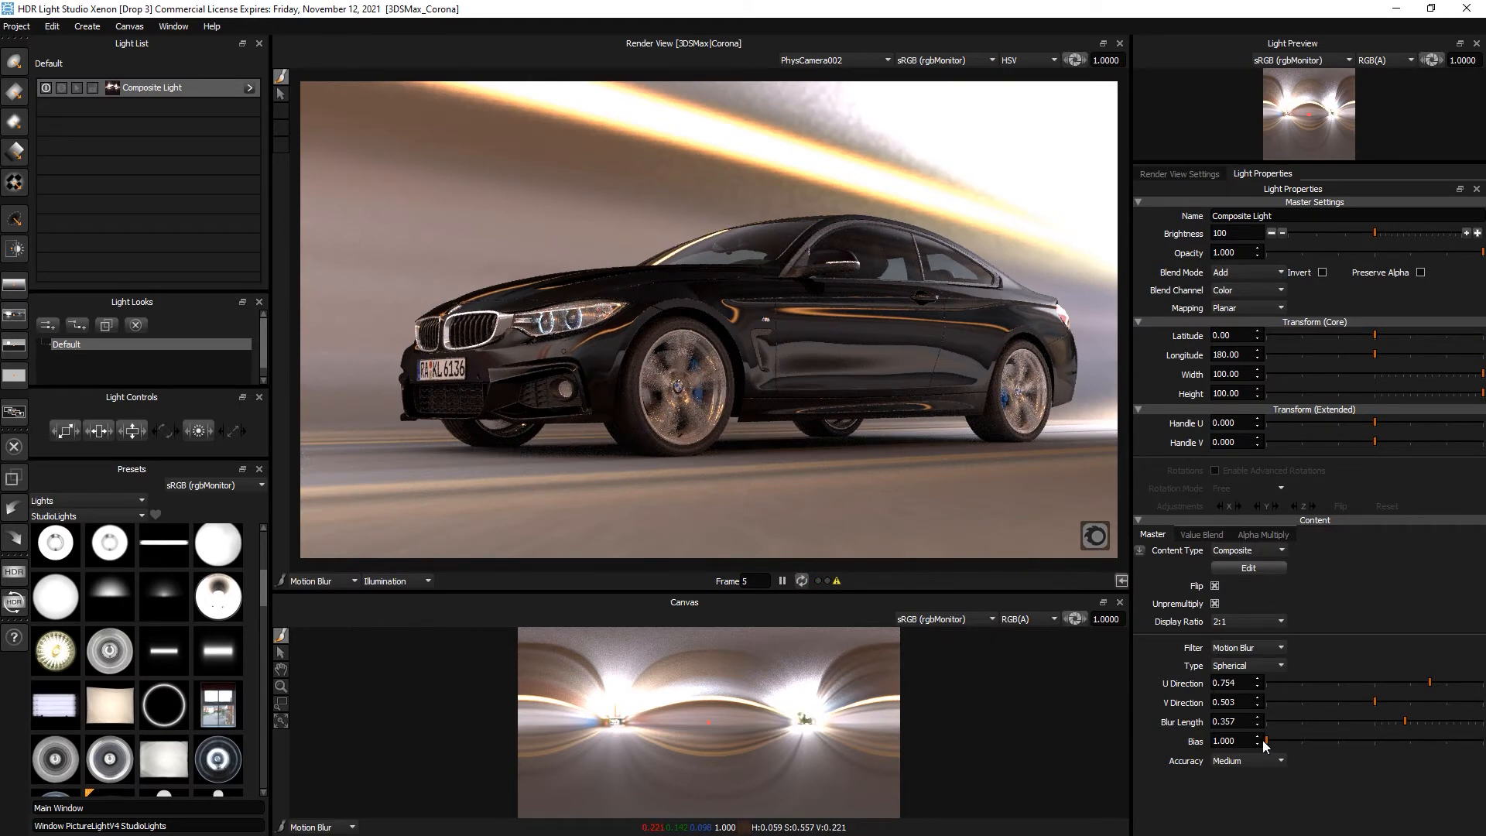
Try the Motion Blur Bias at 2.671, 3.218 and 10, and reset it to 1.
drag(1265, 741, 1307, 741)
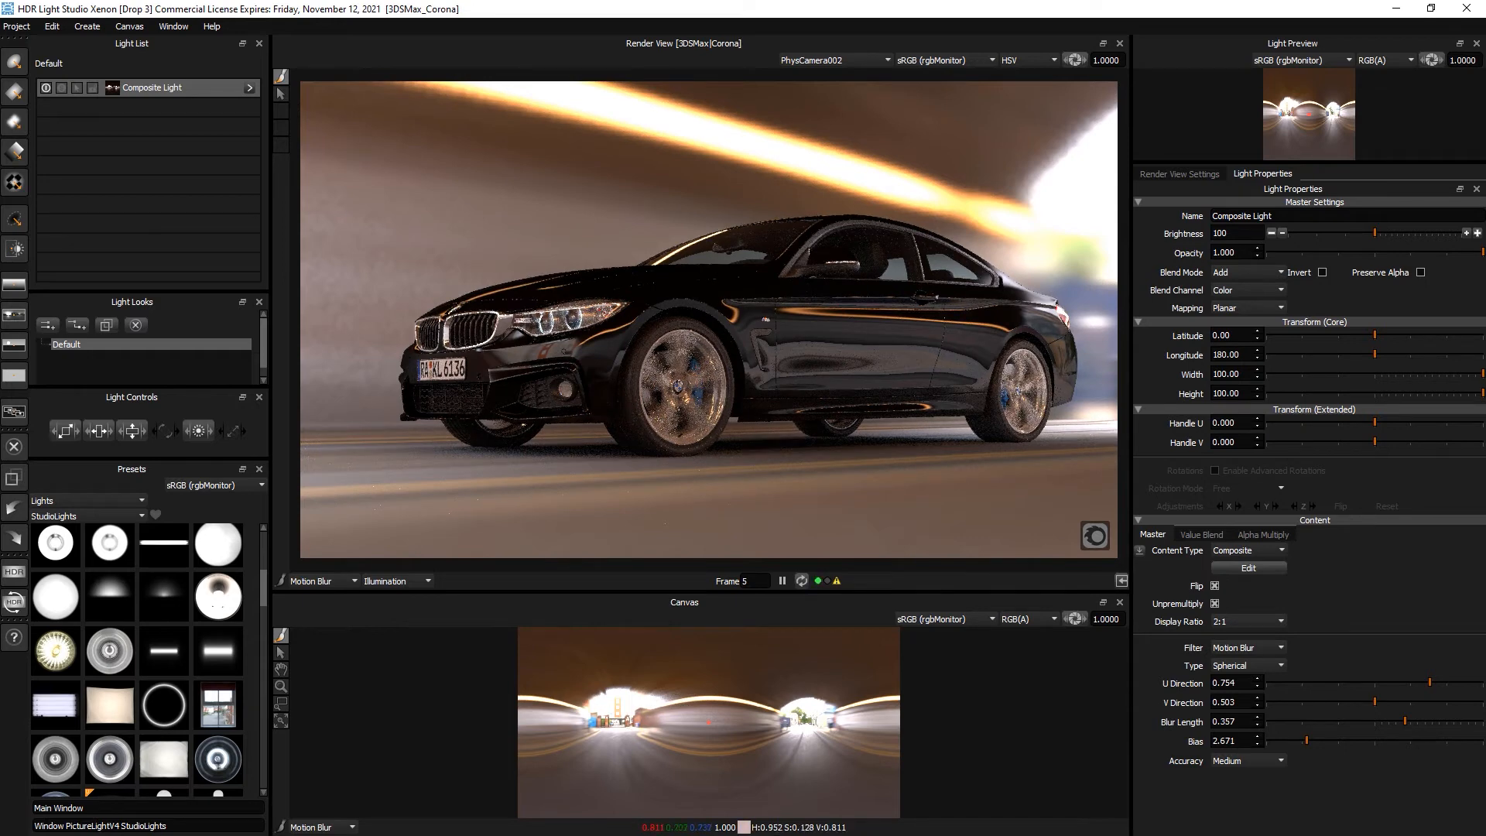
drag(1307, 740, 1321, 739)
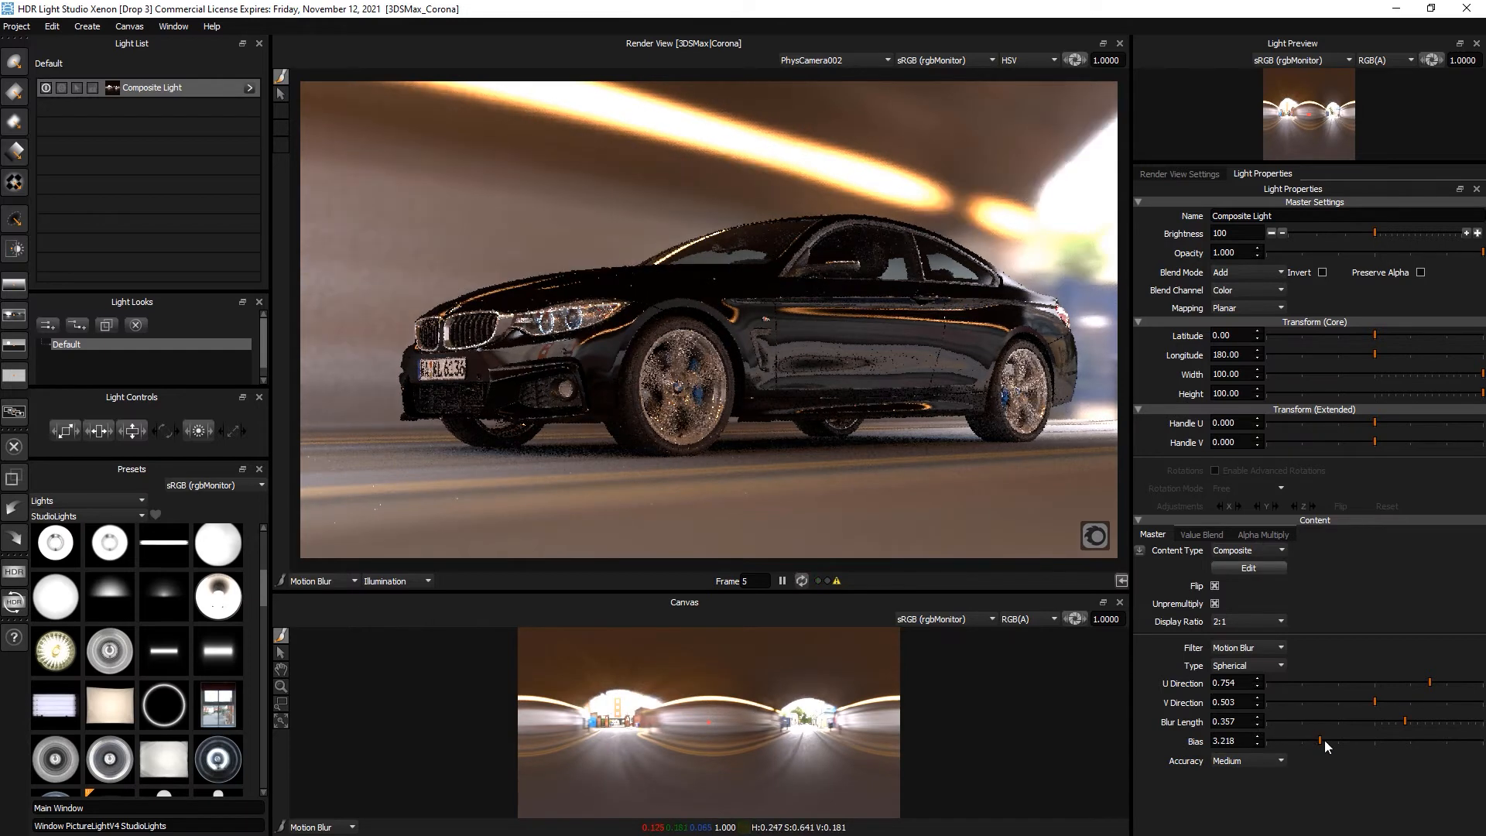
drag(1358, 740, 1480, 745)
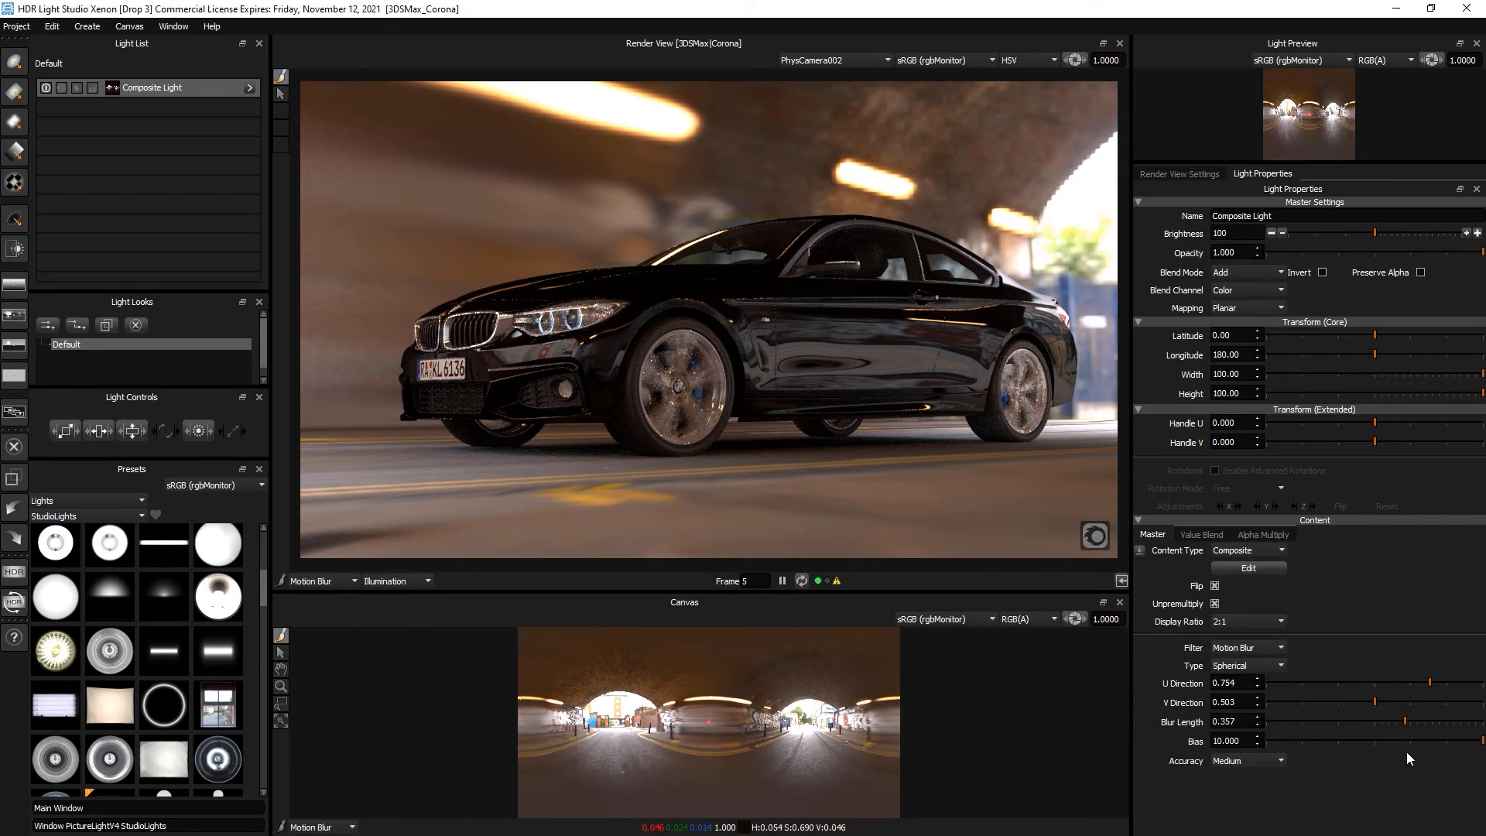
click(1326, 741)
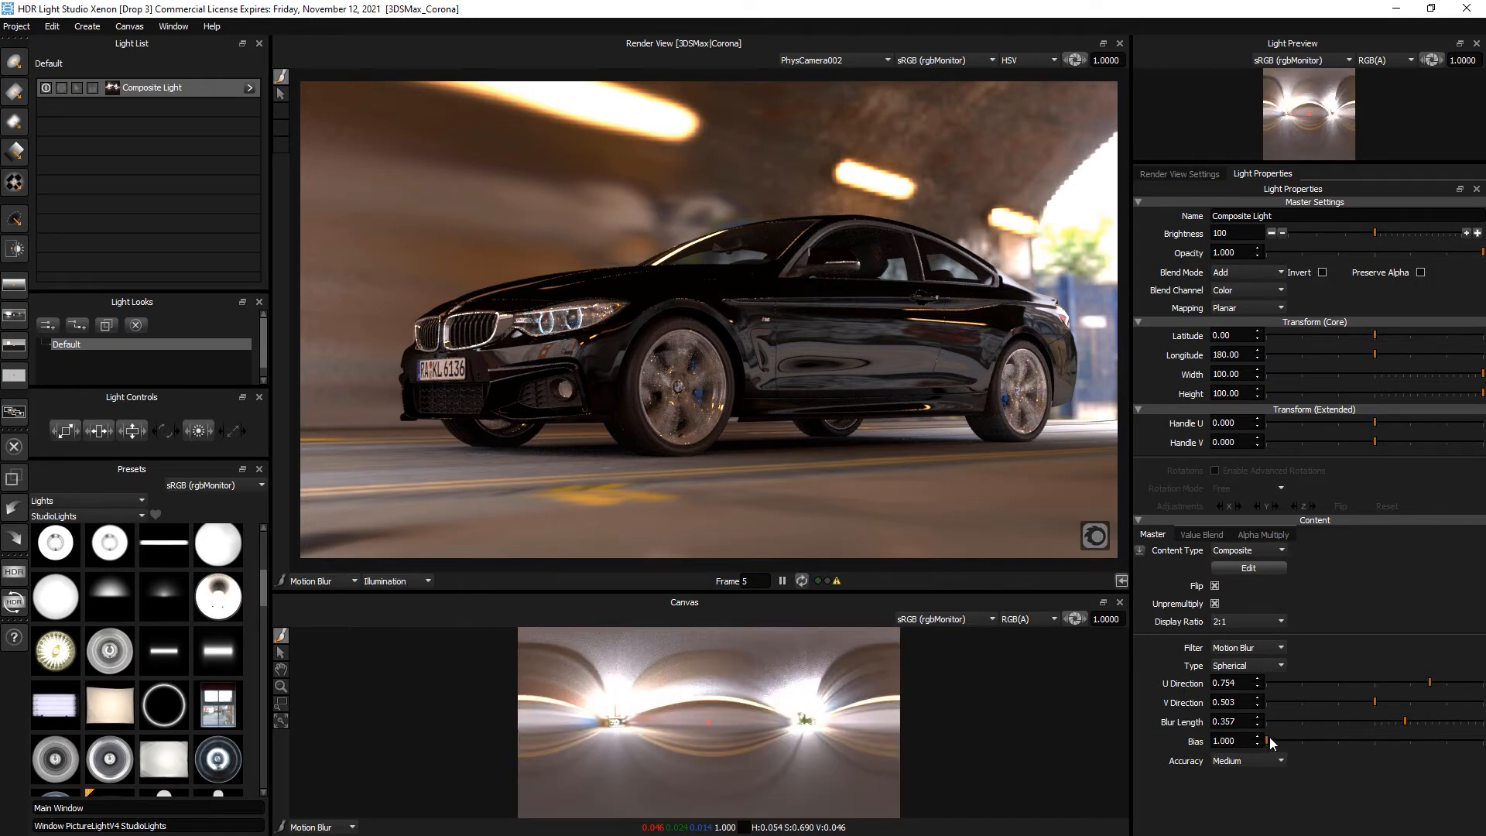
Reduce the Motion Blur filter's Blur Length to about 0.045.
click(1286, 720)
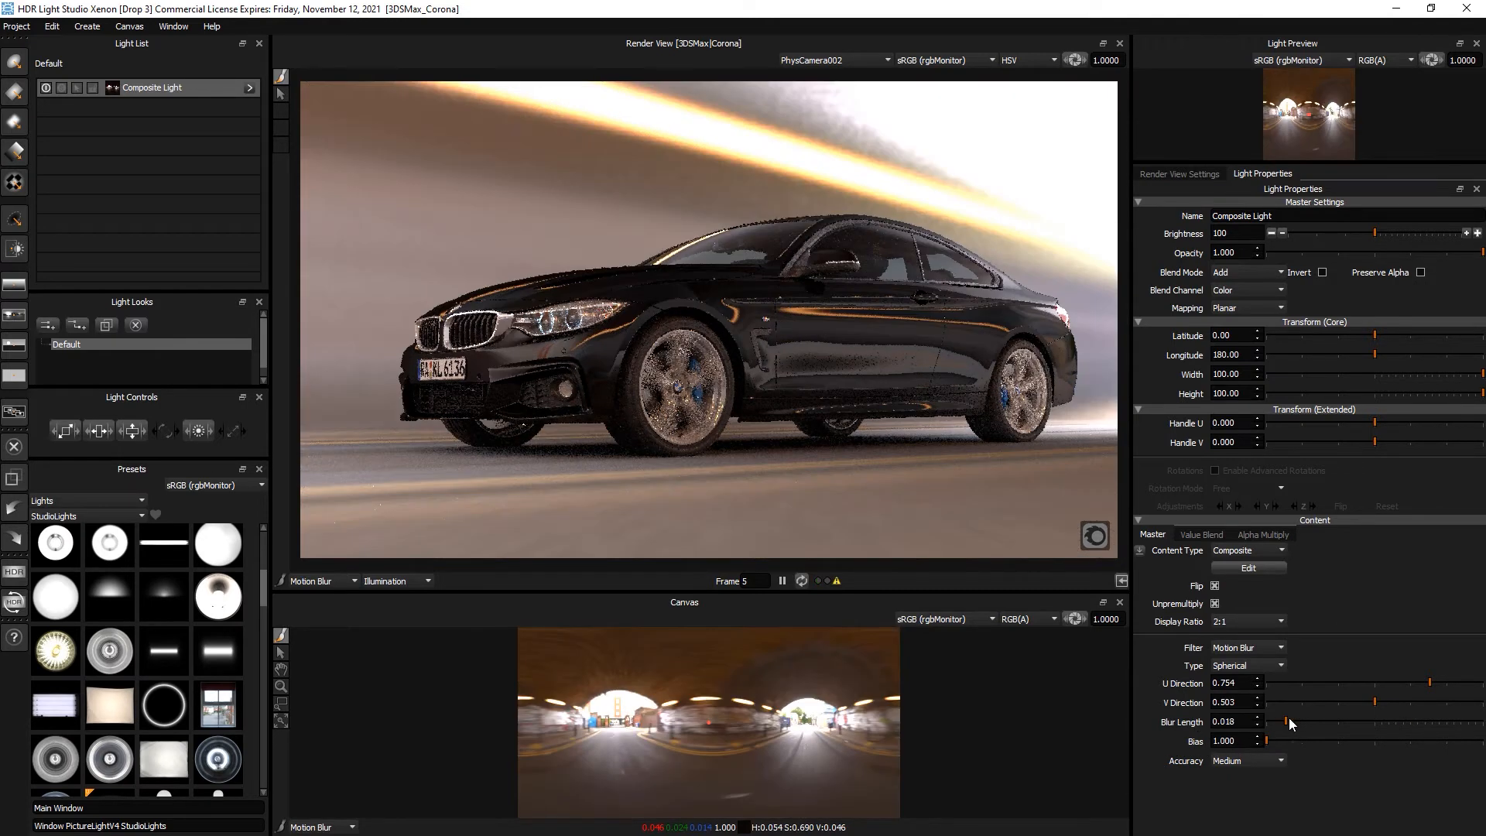
click(1307, 721)
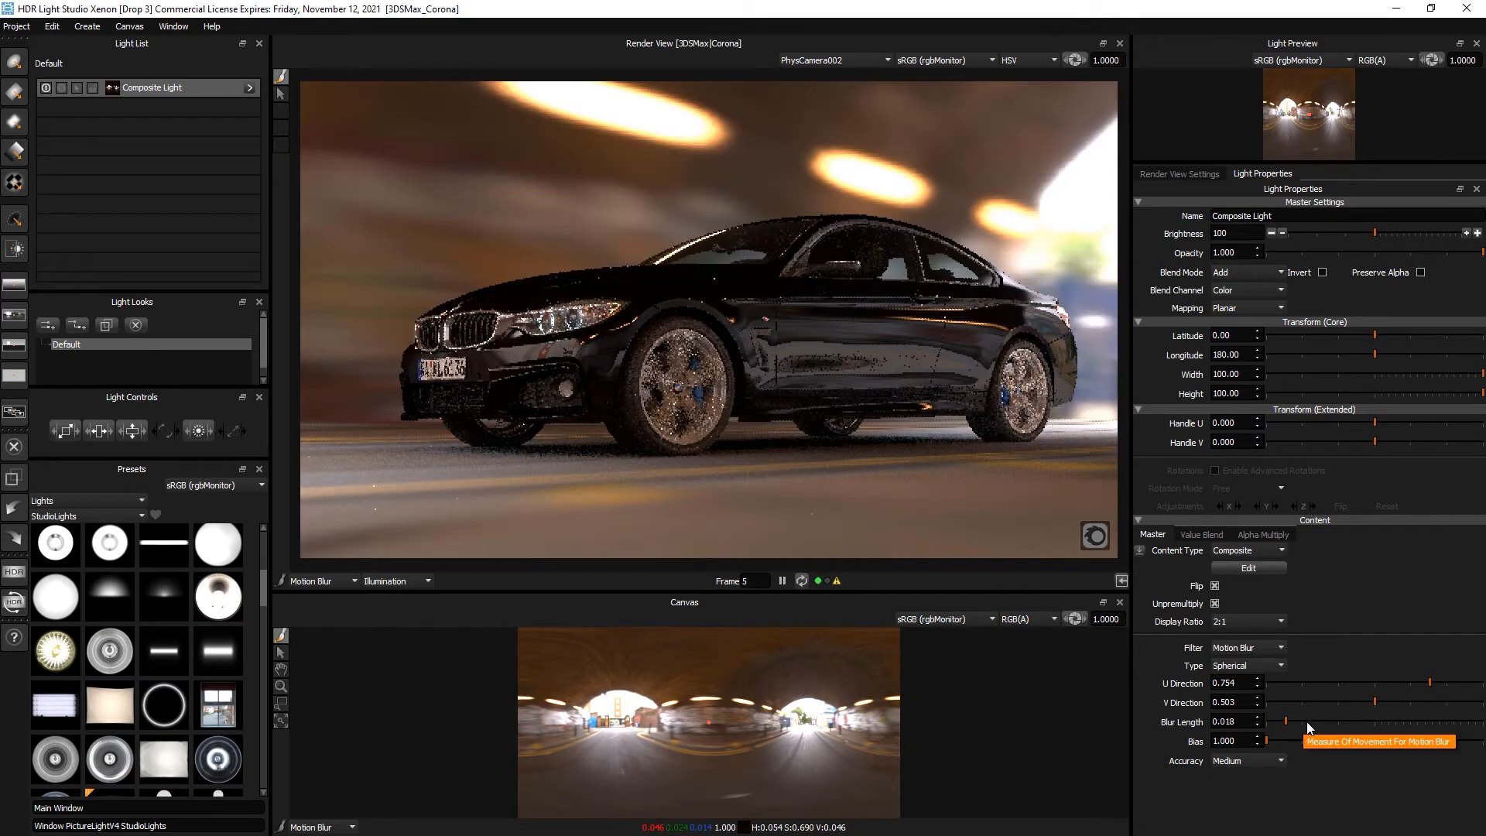
click(1315, 722)
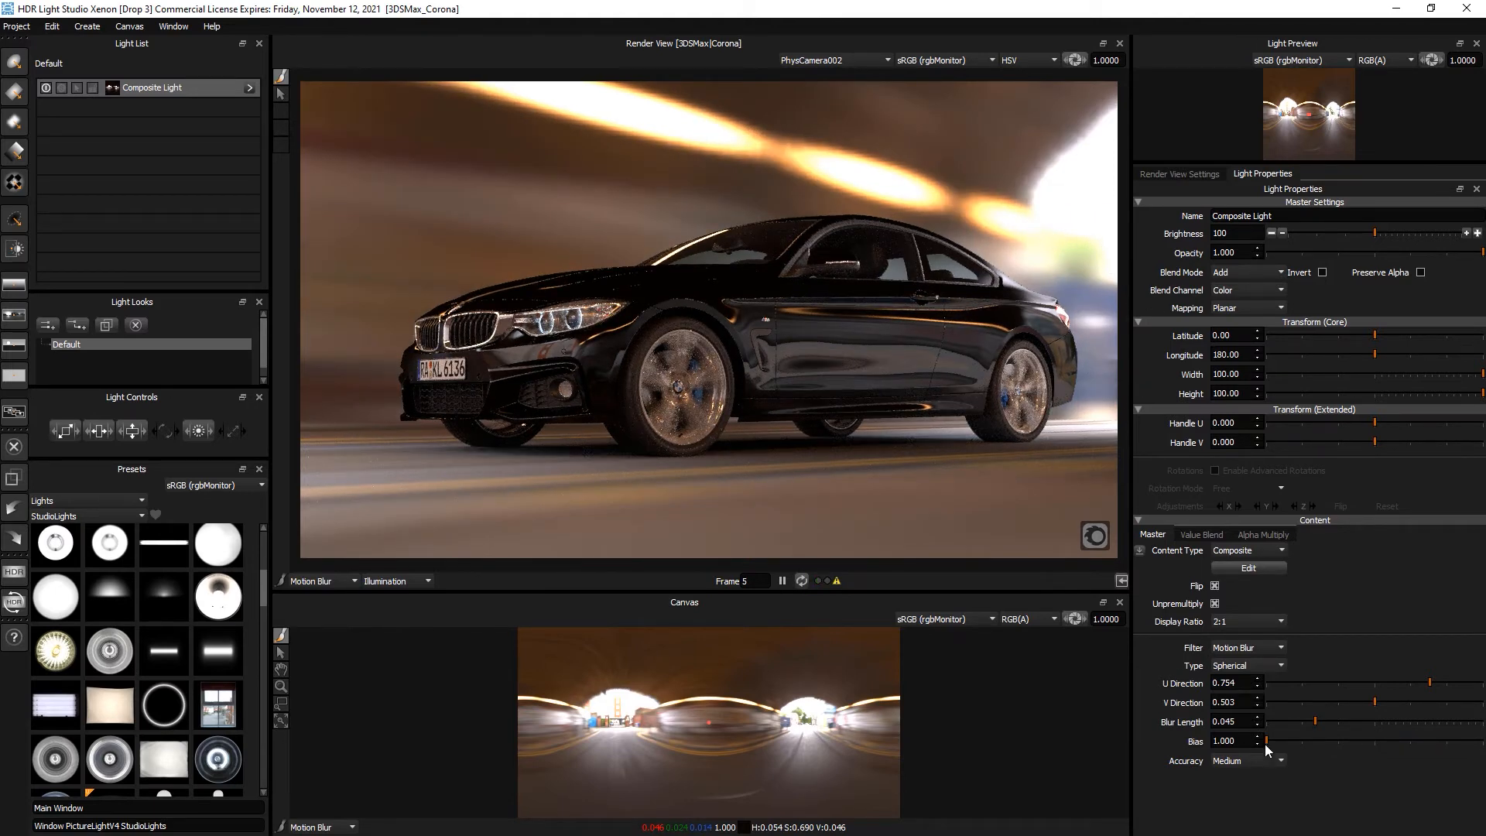
Try a Motion Blur Bias of 4.504, and reduce it to 1.482.
drag(1266, 742, 1350, 742)
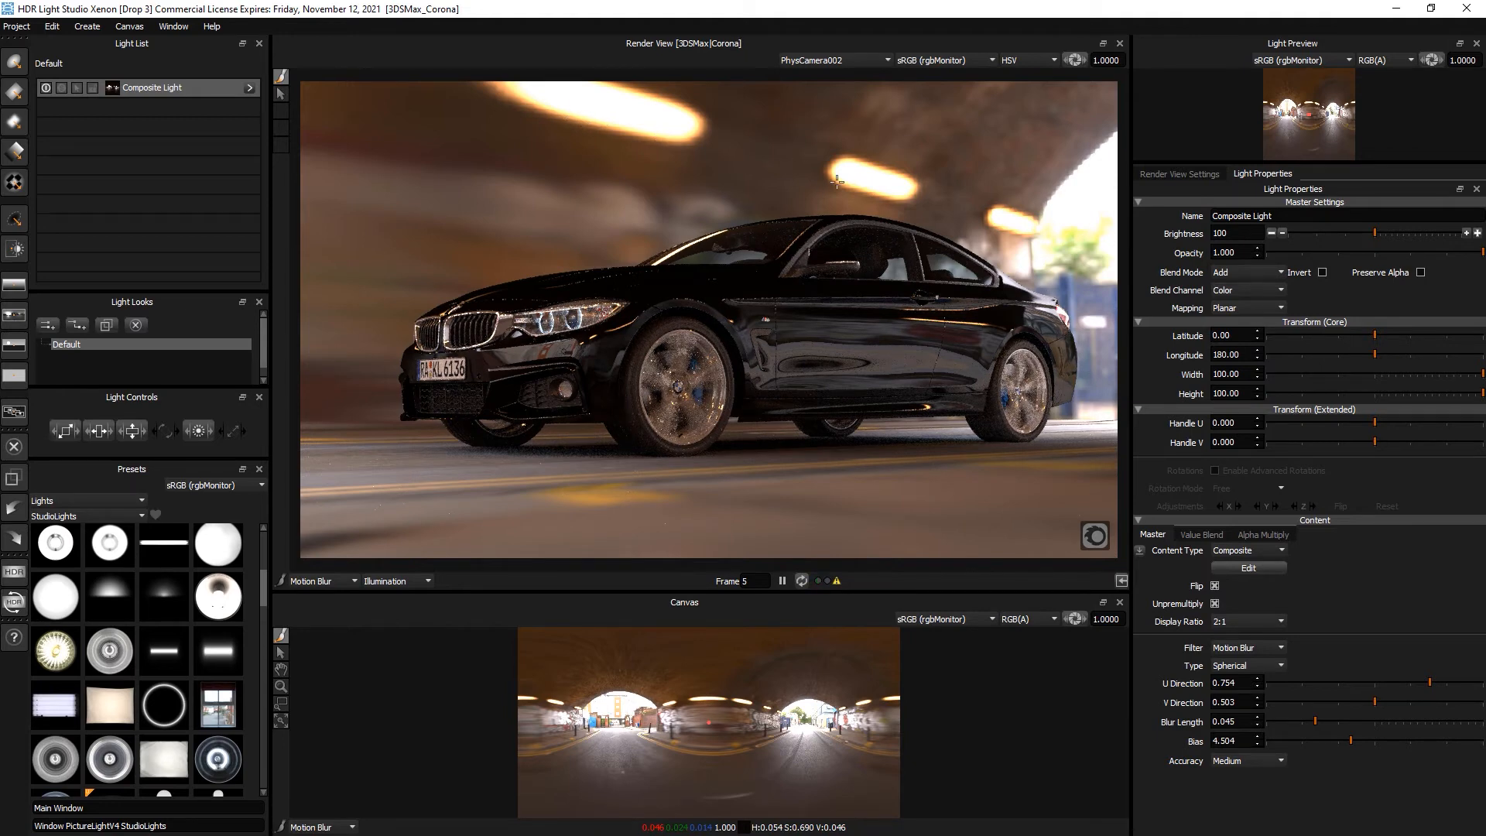
click(1316, 740)
click(1279, 740)
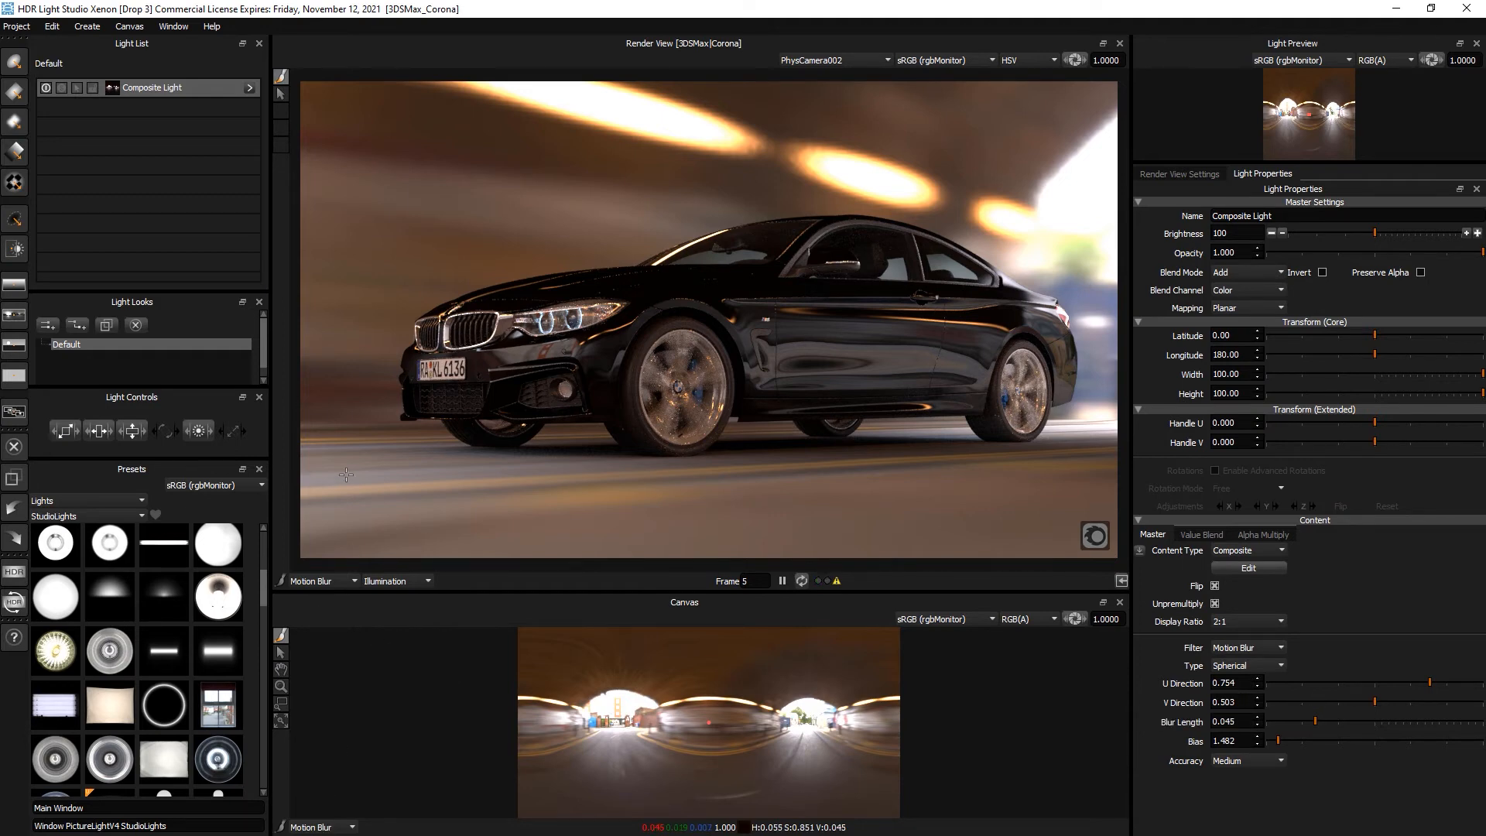
Reduce the Motion Blur filter's Blur Length to 0.024 and update the render with the full-quality HDRI.
click(343, 583)
click(322, 594)
click(307, 605)
click(1276, 722)
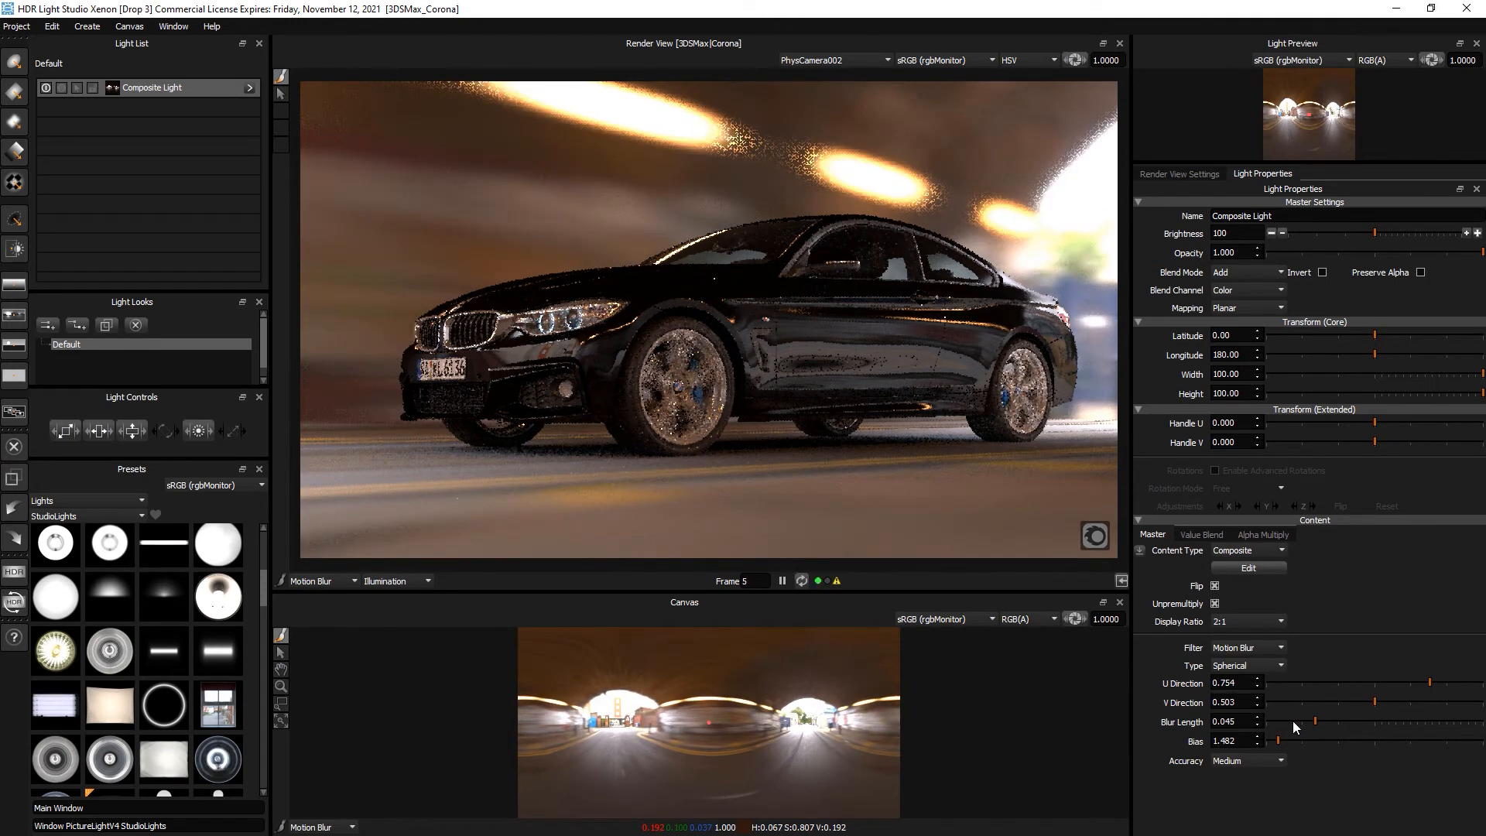
click(1293, 722)
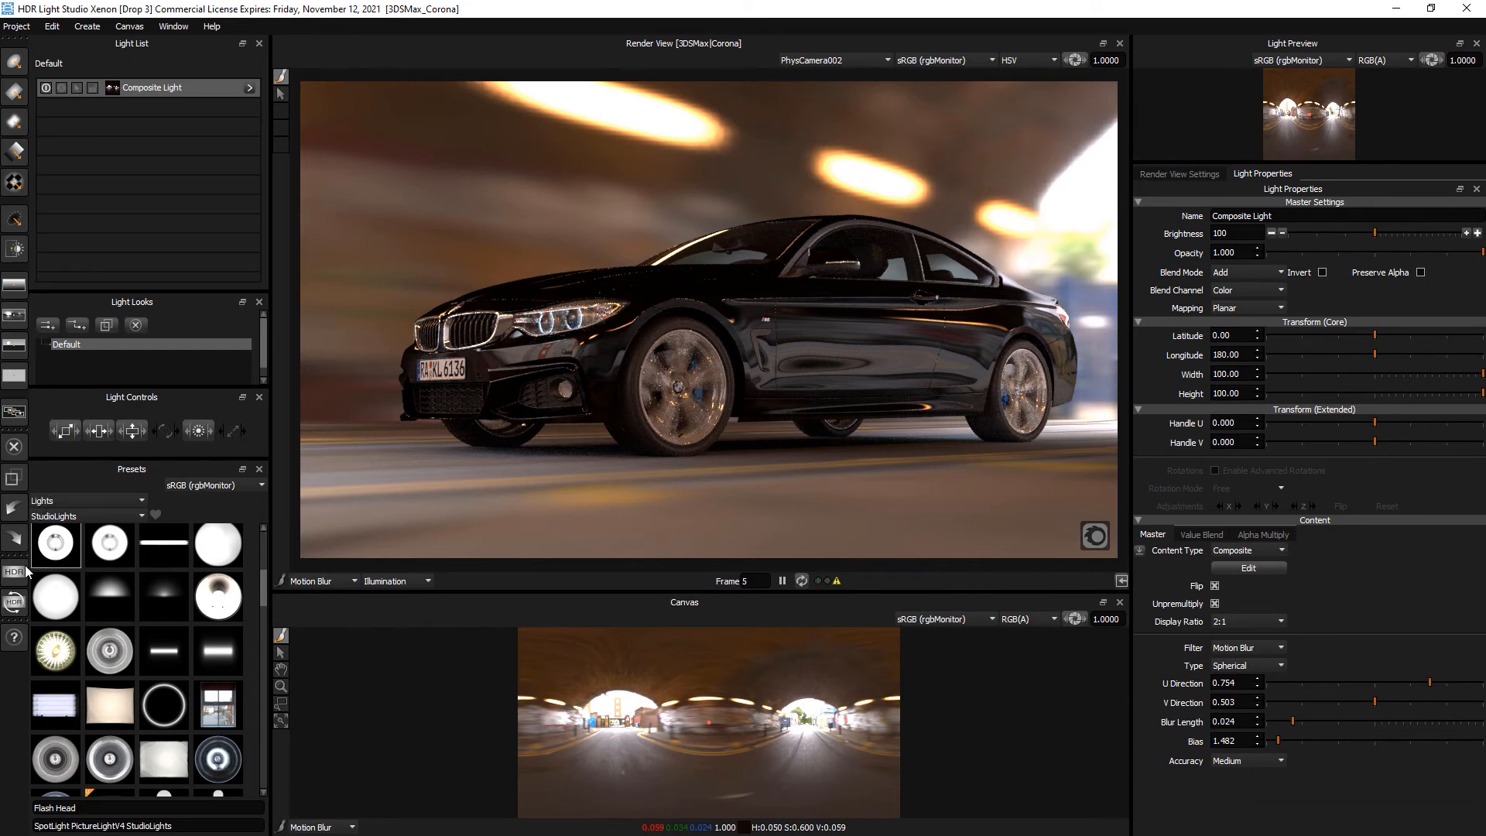
click(14, 604)
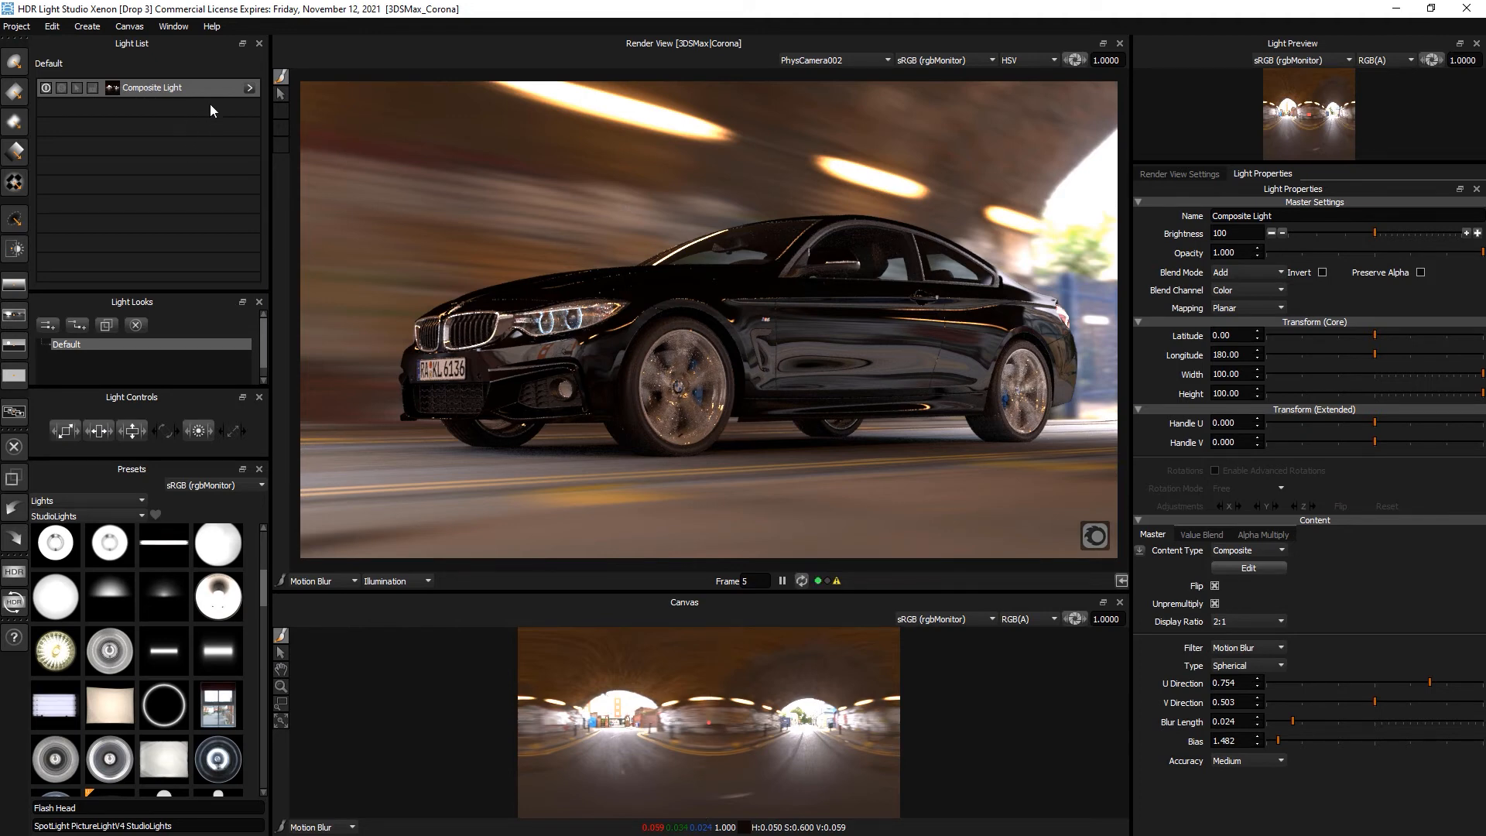
Inside the Composite Light, add the Flourescent Reflector preset to light the car's side, and set its Brightness to 796.
click(249, 87)
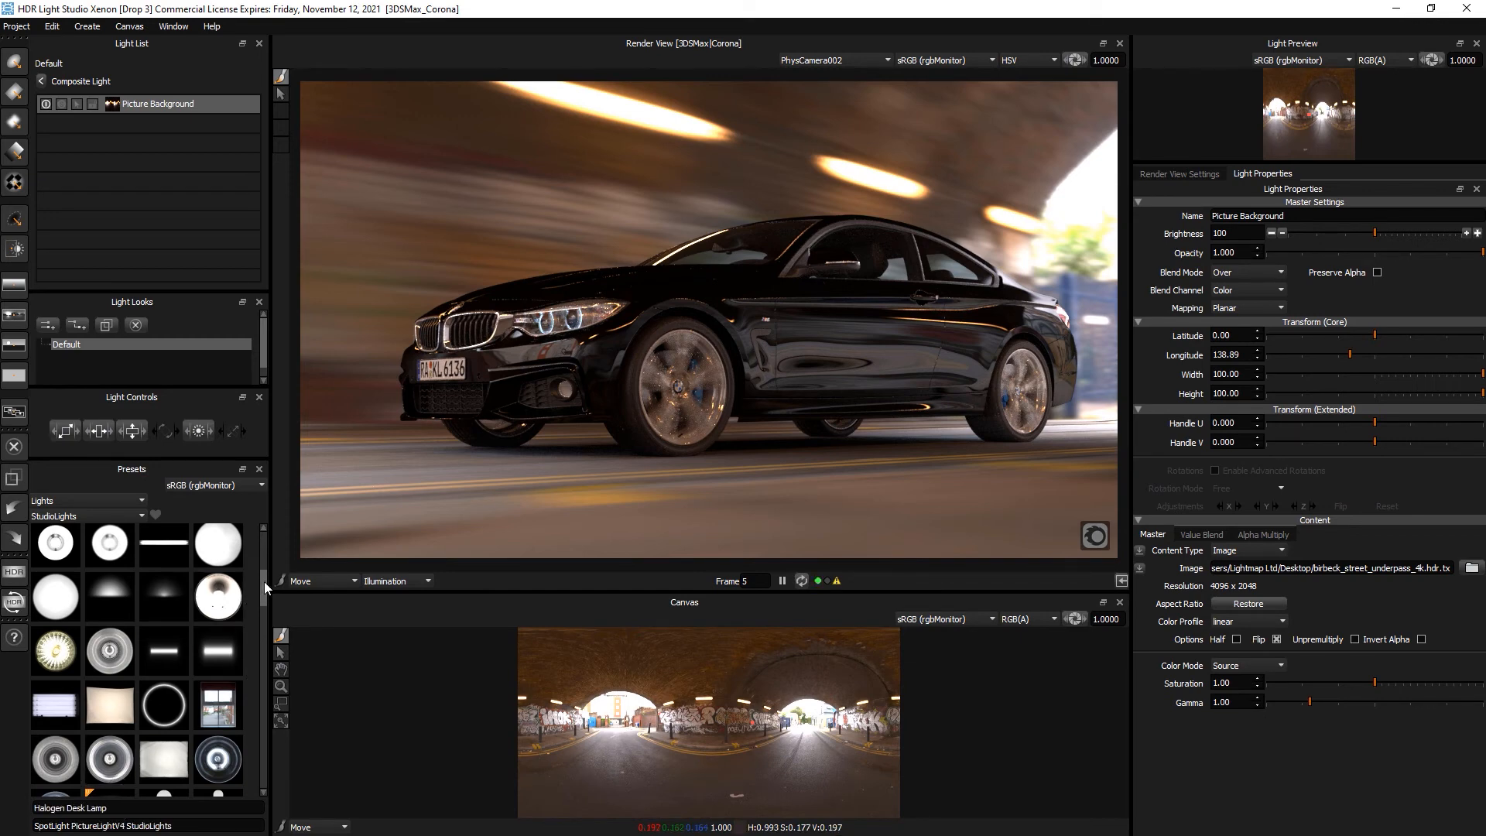
mouse_move(176, 552)
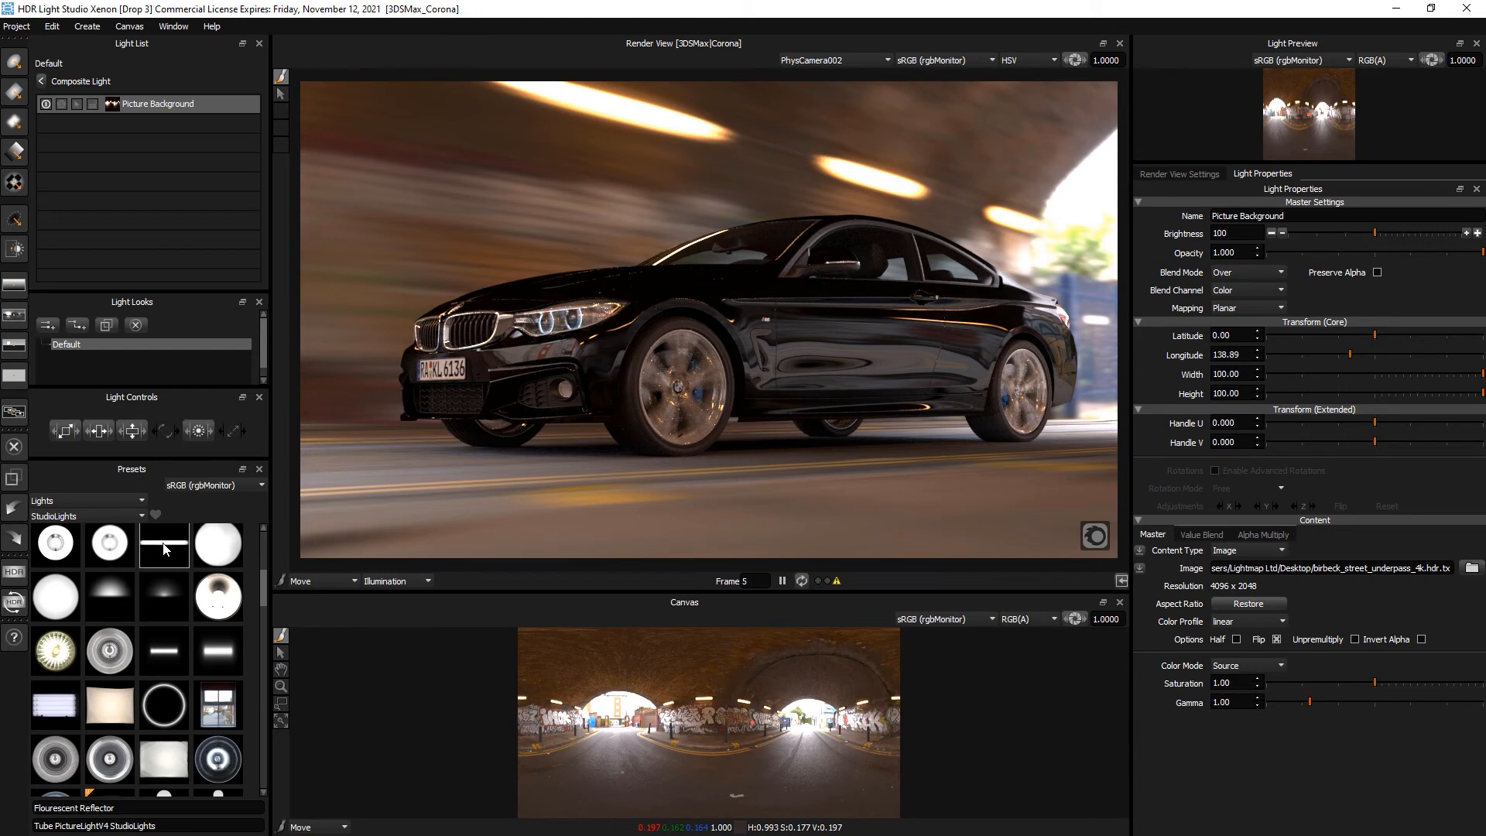
drag(165, 549, 858, 726)
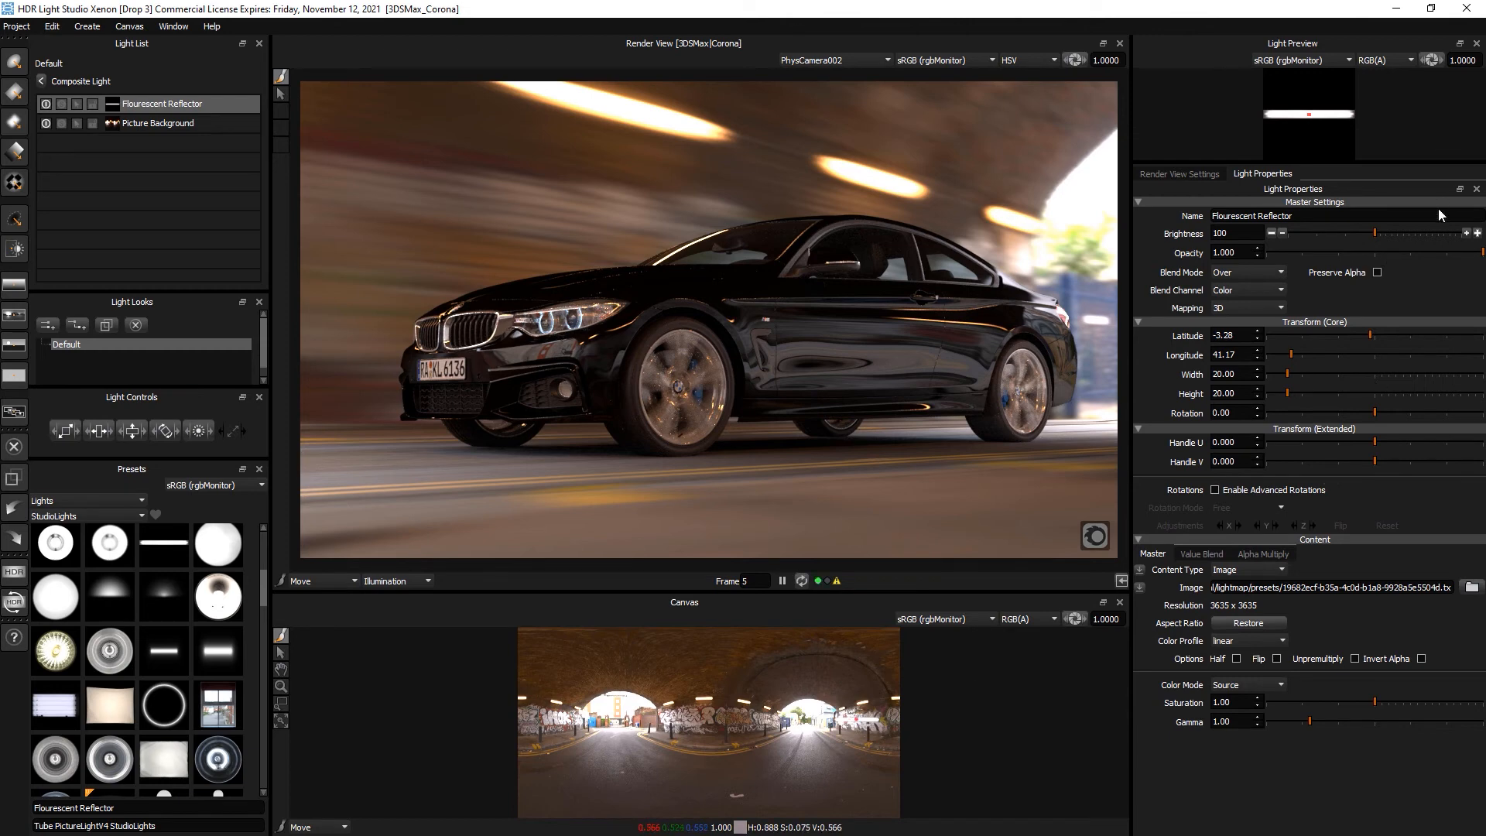
click(1443, 234)
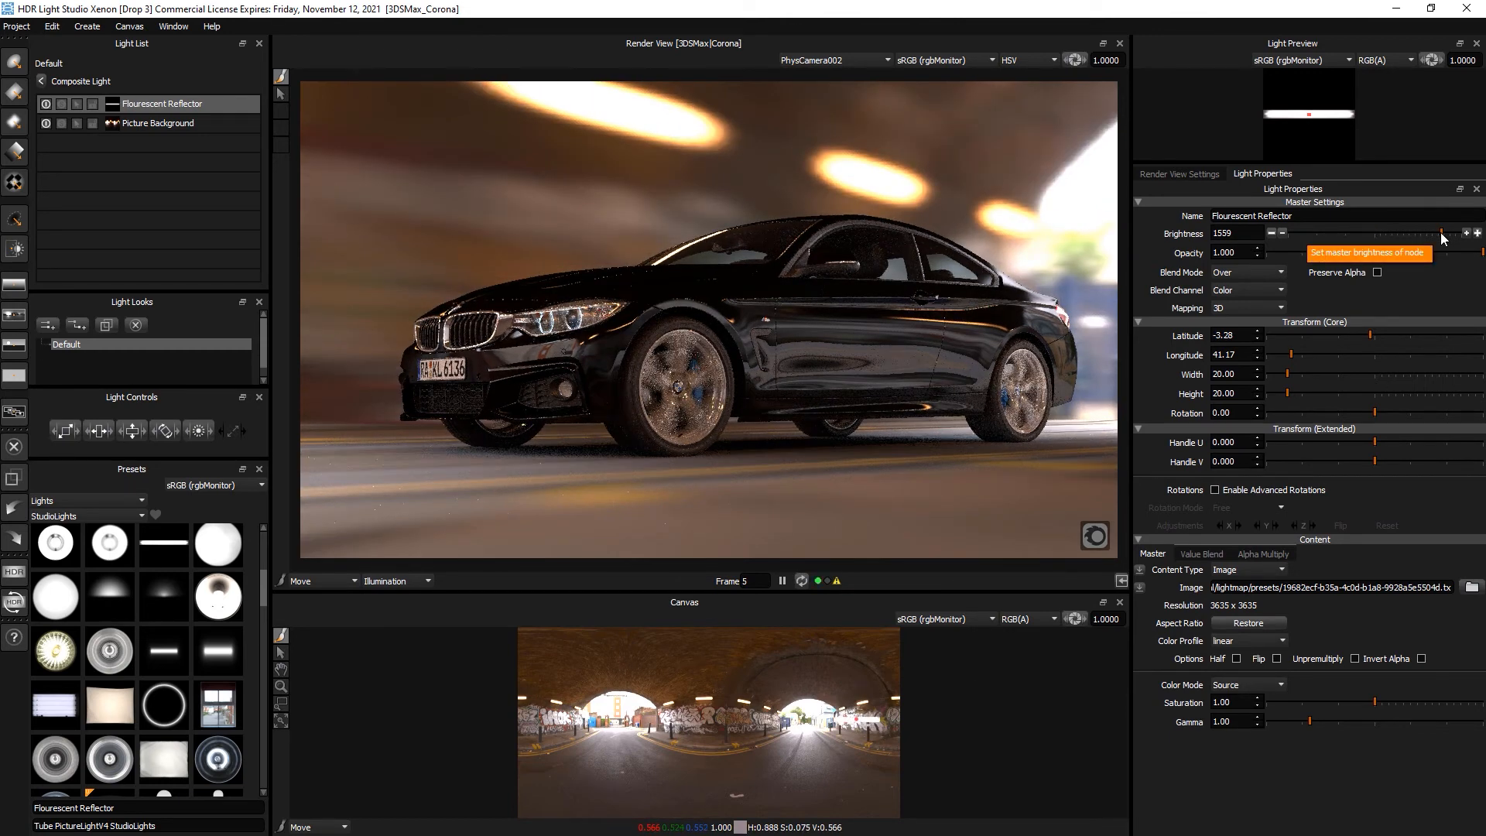
drag(1441, 234, 1427, 234)
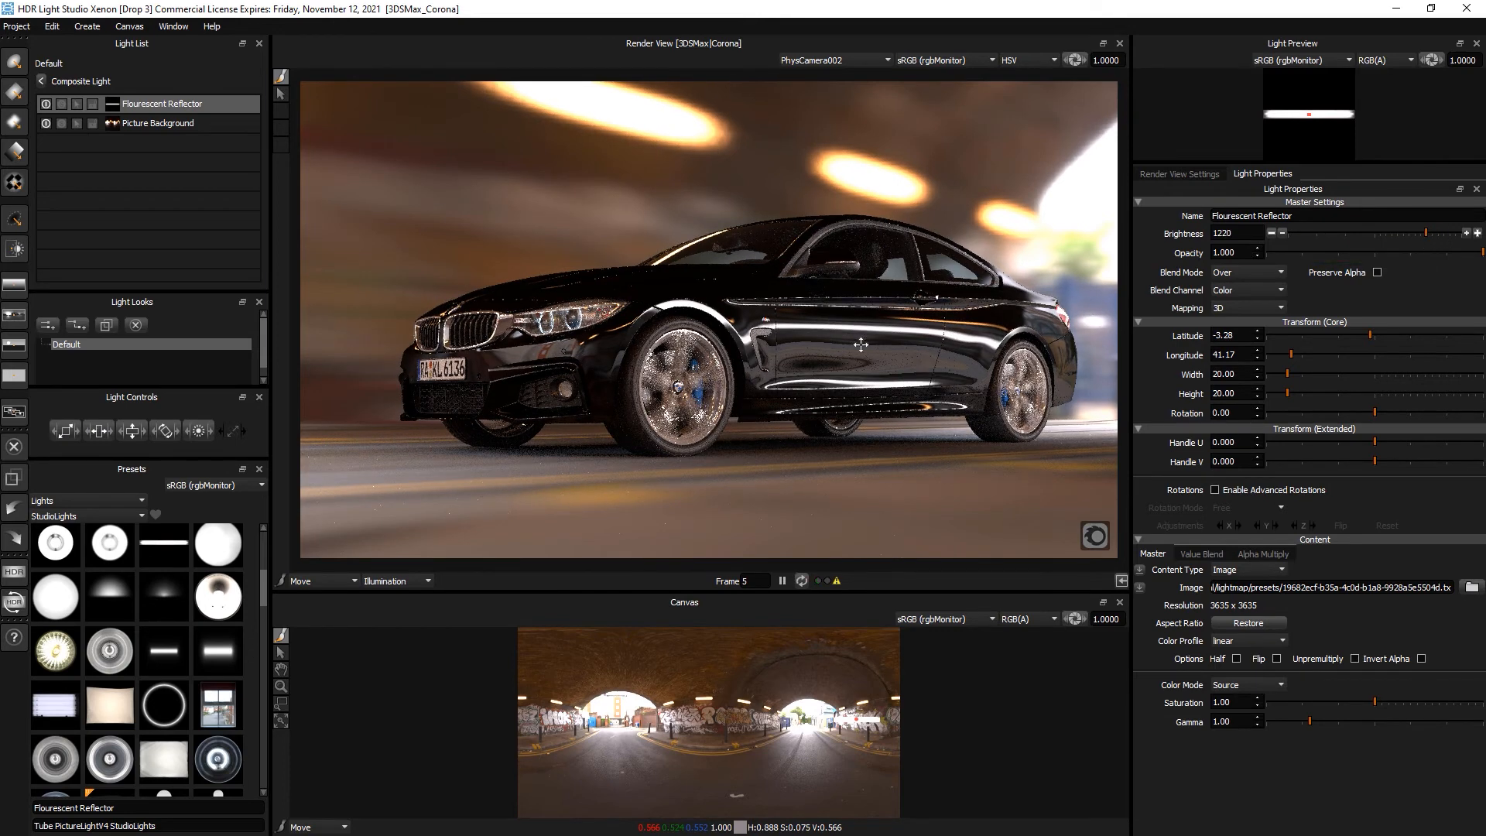
drag(1426, 234, 1406, 234)
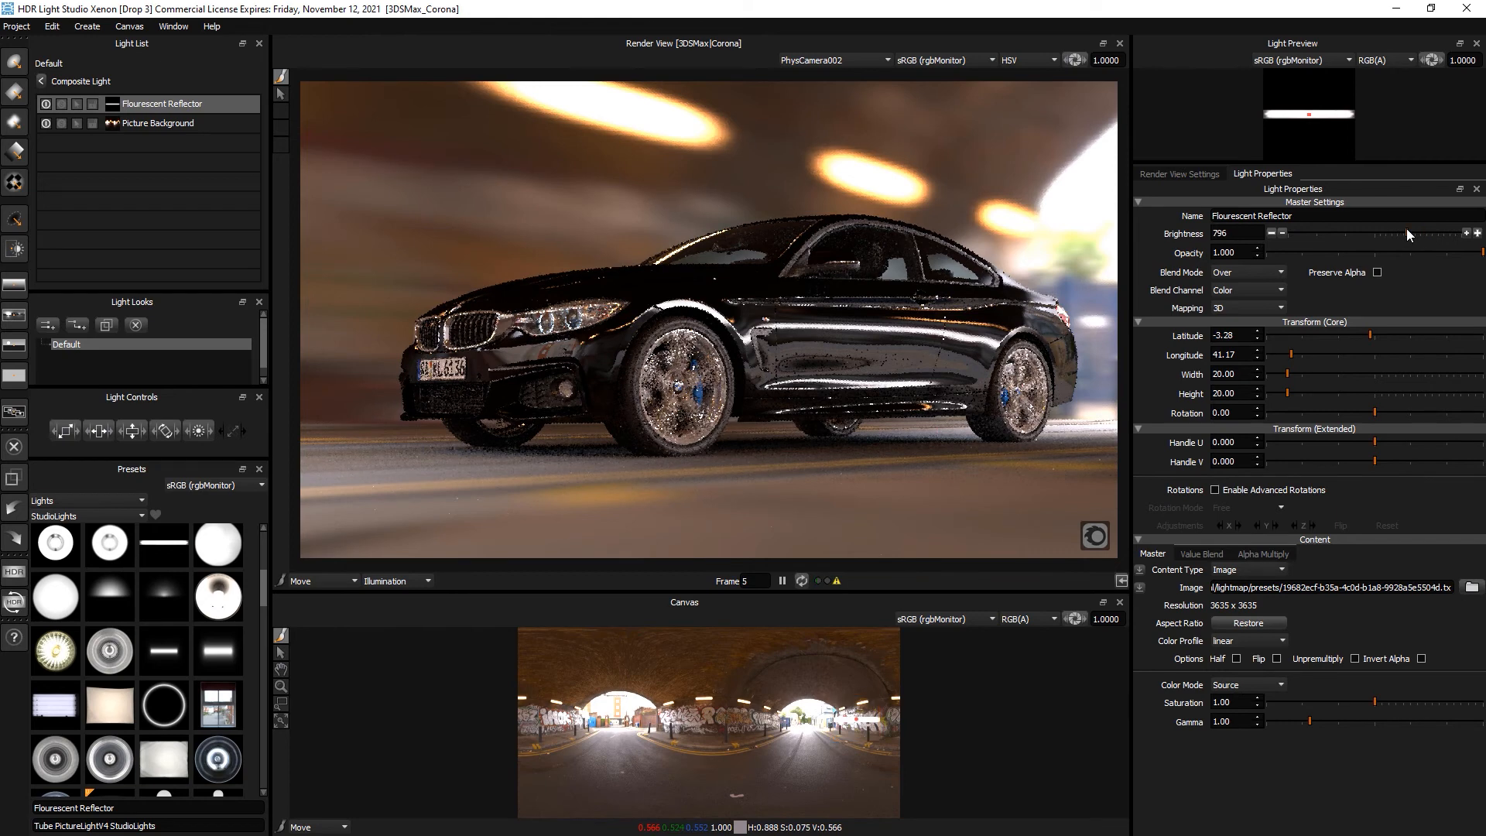
Set the Flourescent Reflector's Color Mode to Flat and choose an orange color.
click(1246, 684)
click(1230, 702)
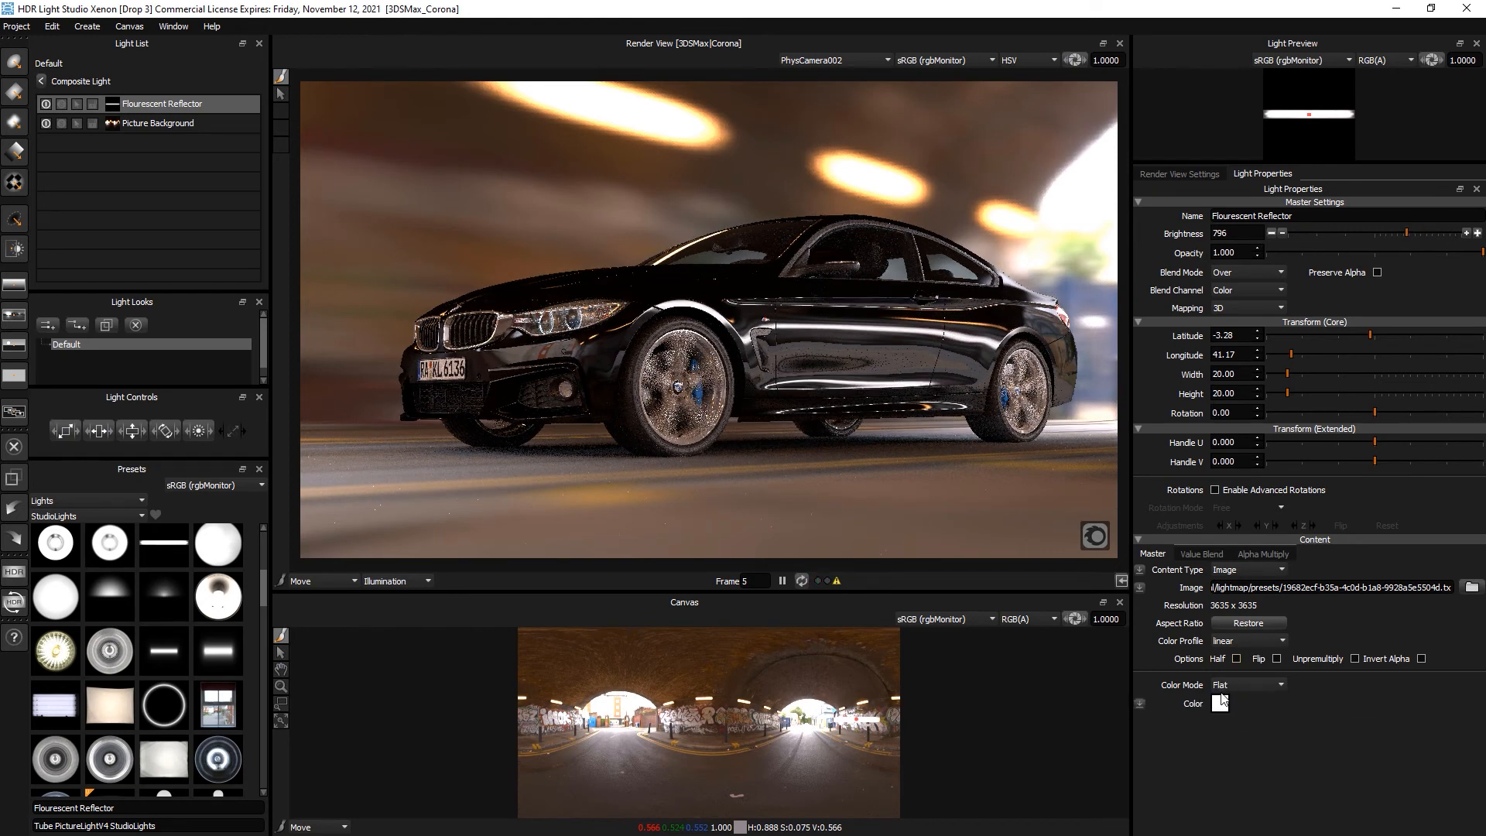
click(1220, 703)
click(997, 329)
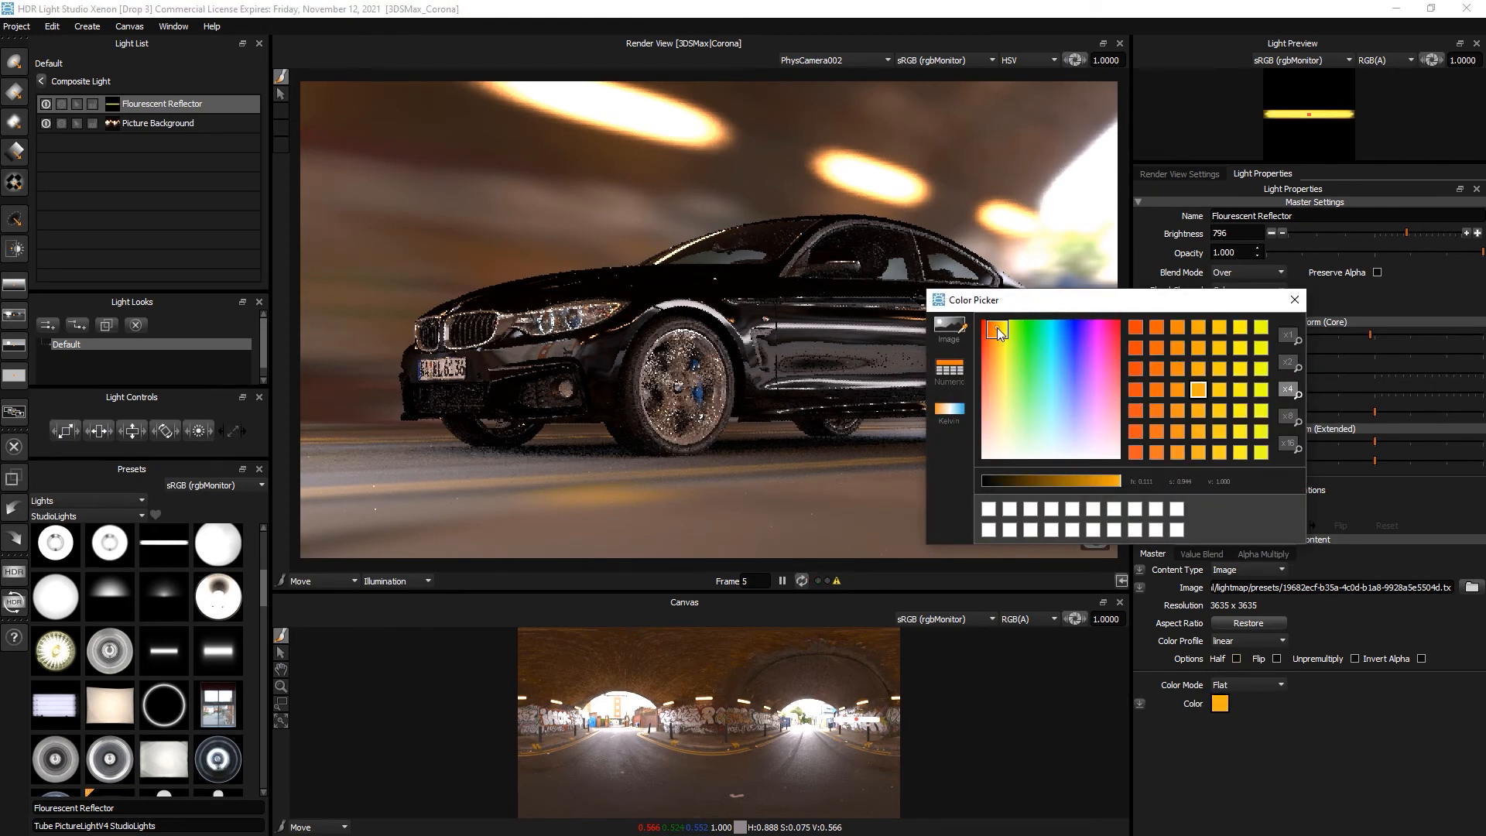
click(993, 332)
click(1294, 299)
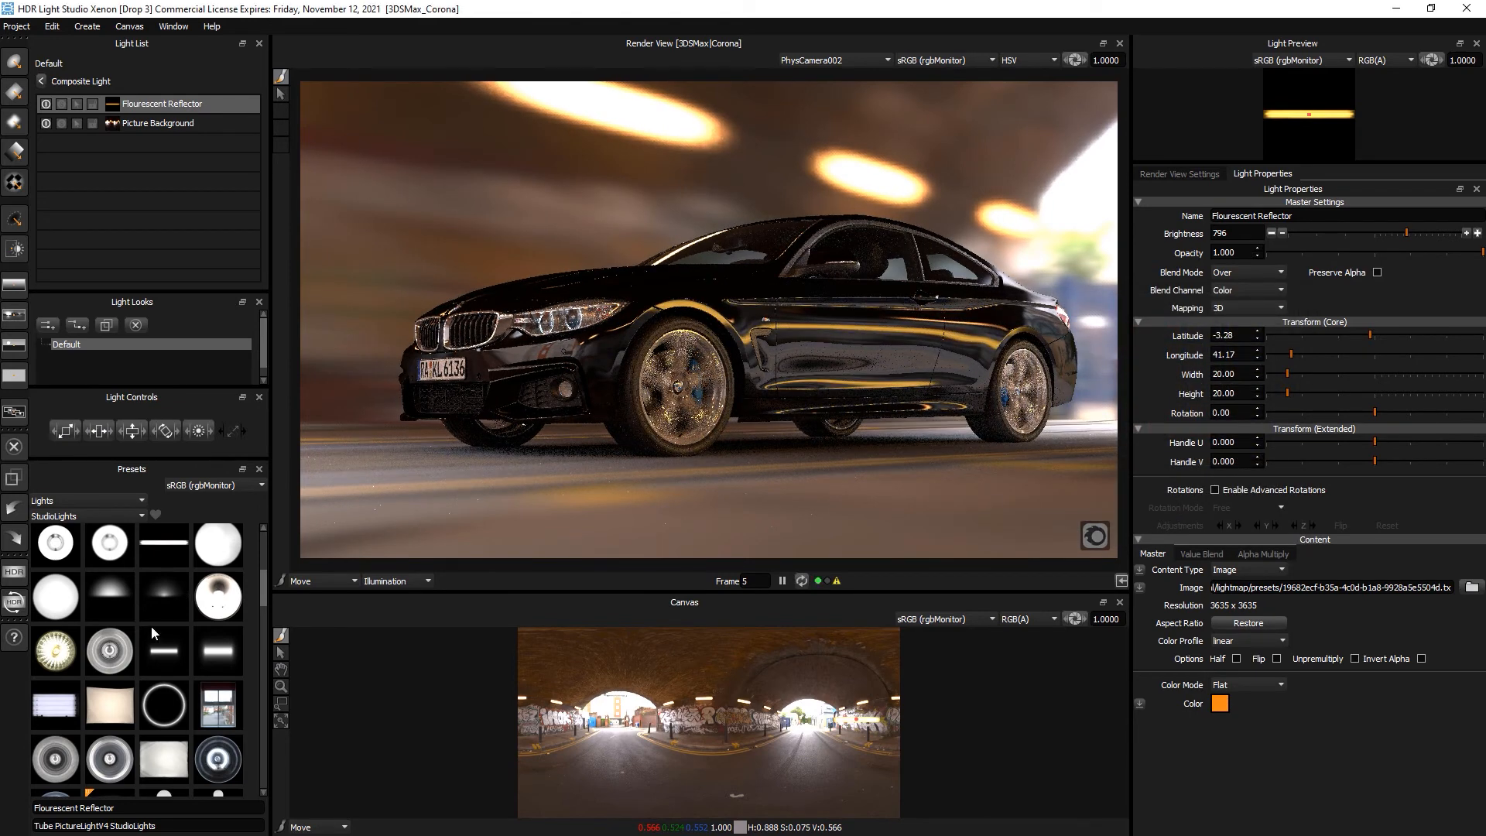
Set the light placement mode to Rim and add the 2k Mole Blurred preset to the background behind the car's hood.
scroll(152, 629, up, 3)
scroll(152, 633, up, 1)
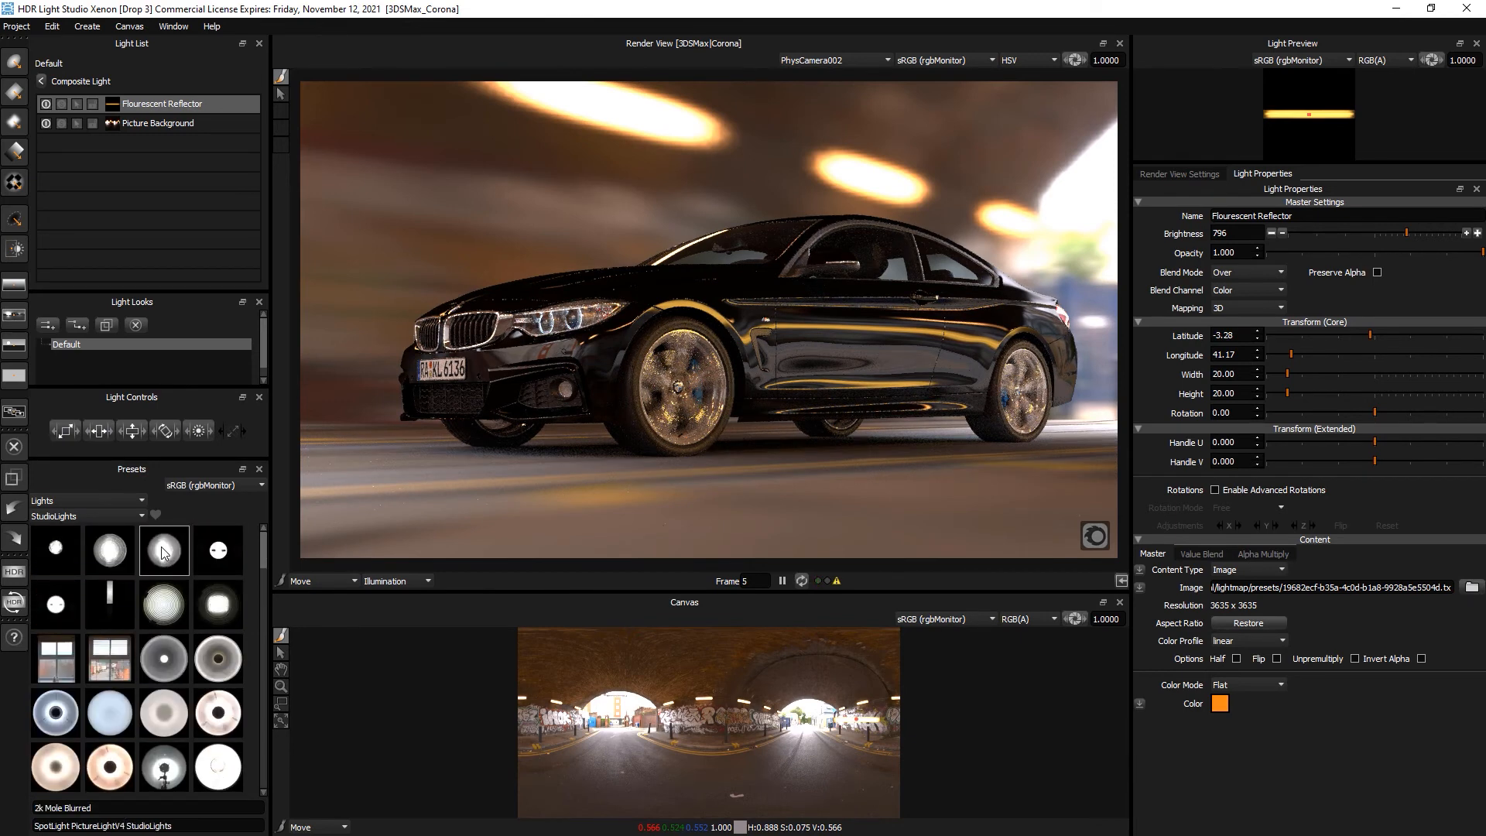
mouse_move(164, 552)
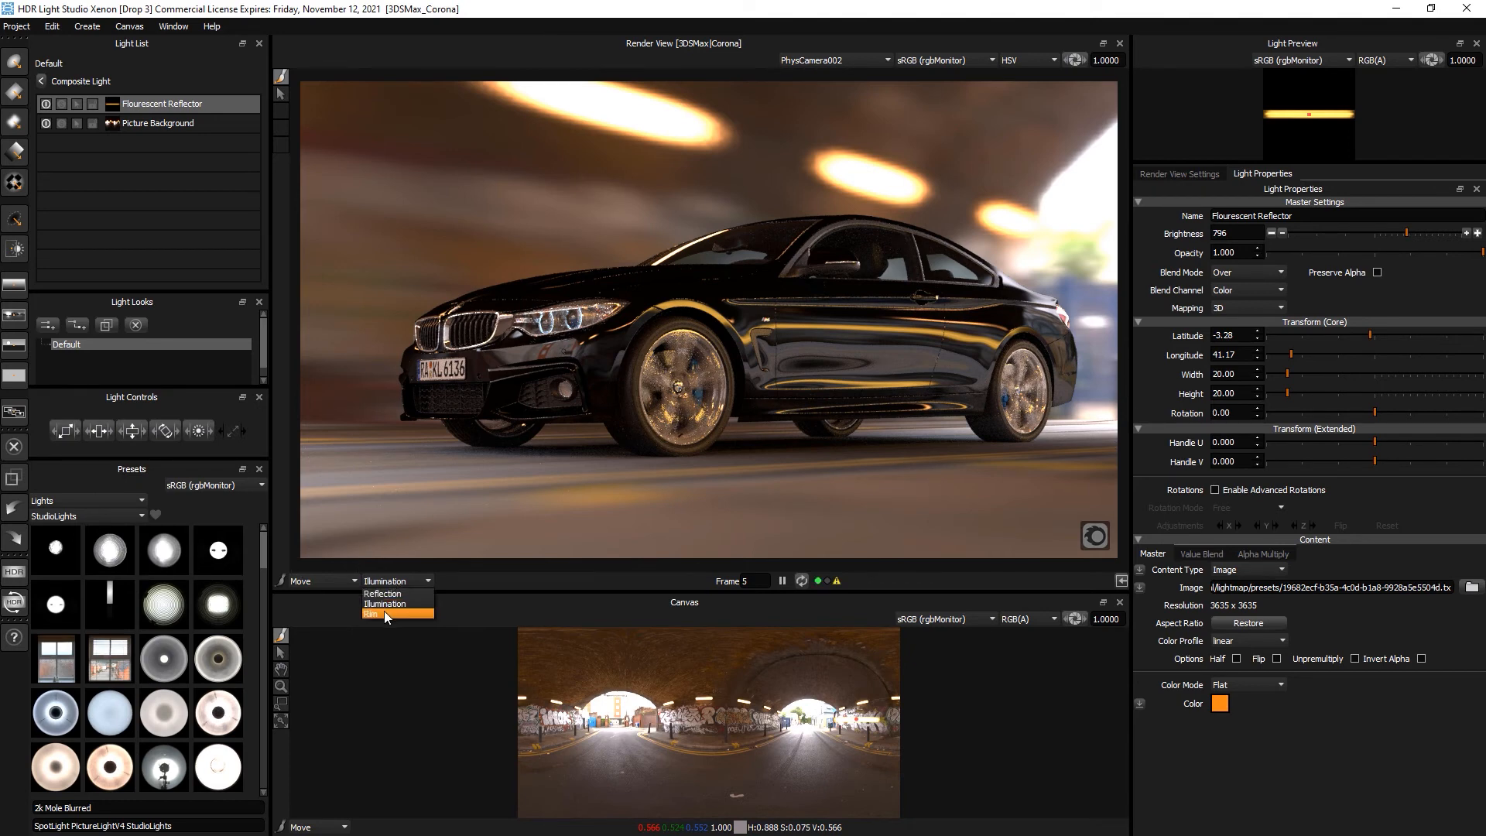
click(384, 612)
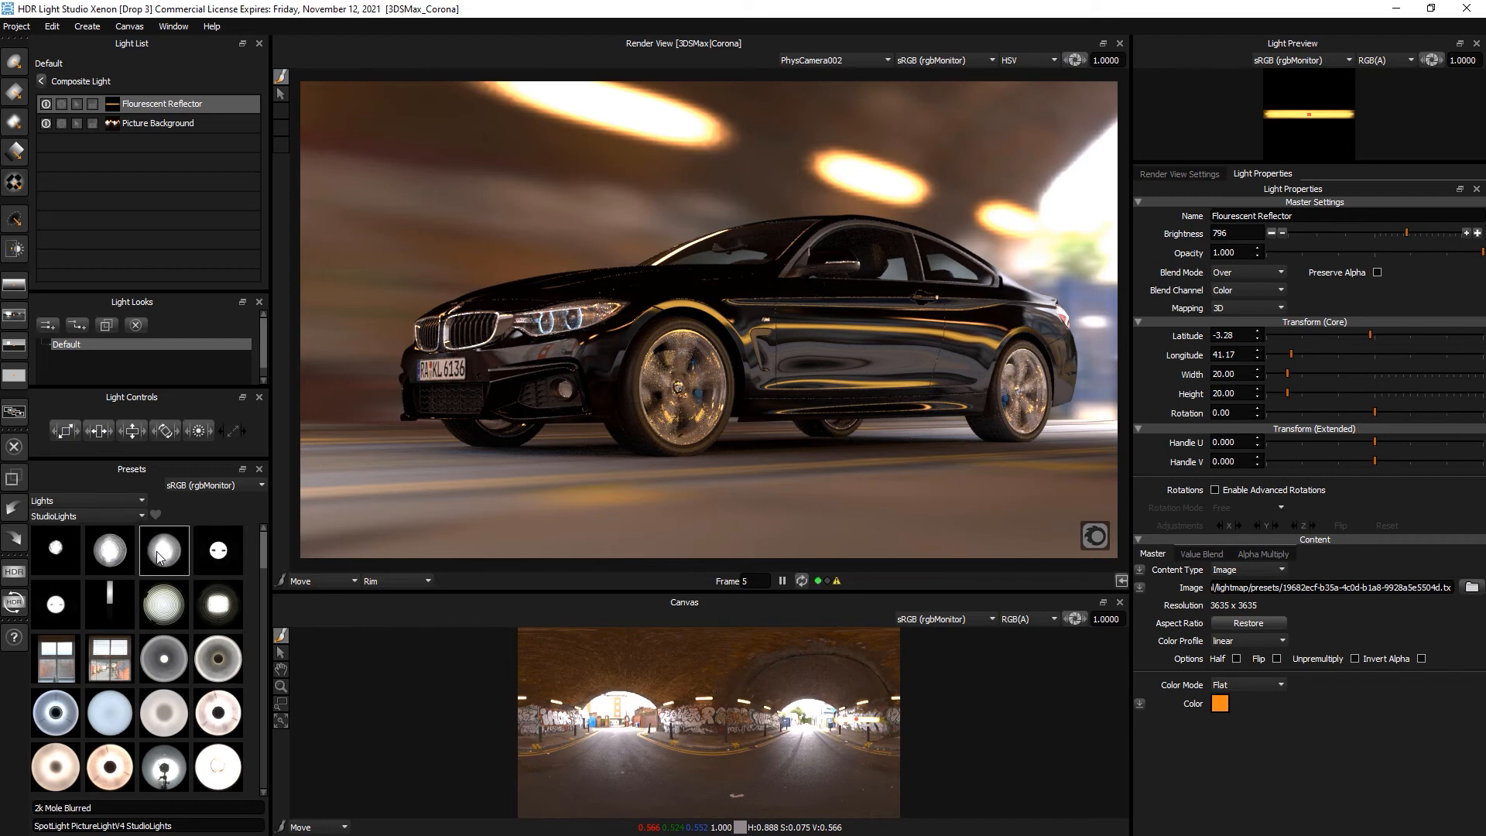
drag(163, 552, 491, 231)
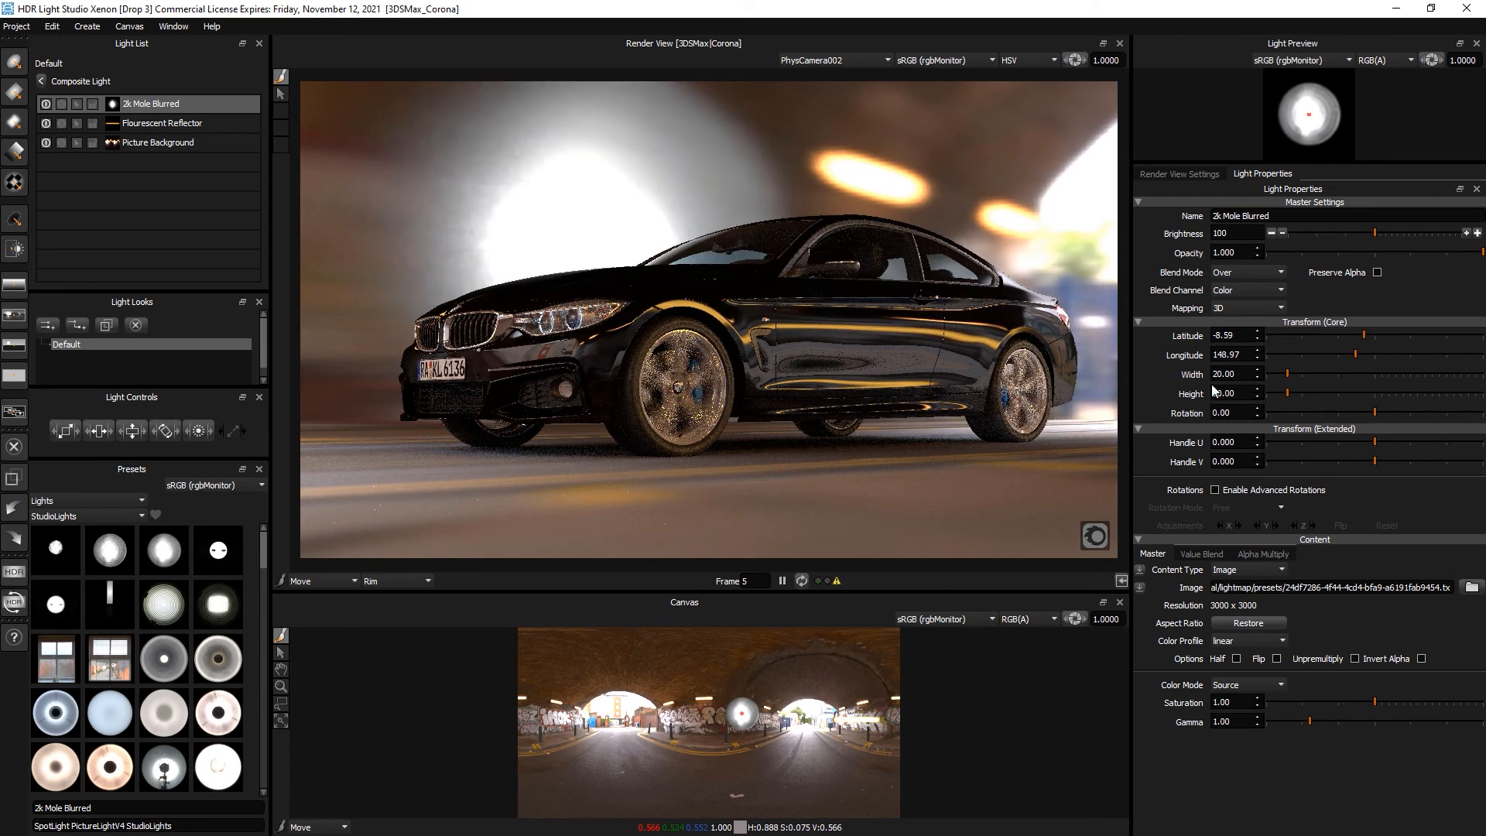
Set the 2k Mole Blurred light's Width and Height to 2 and raise its Brightness to 1288.
drag(1244, 375, 1183, 377)
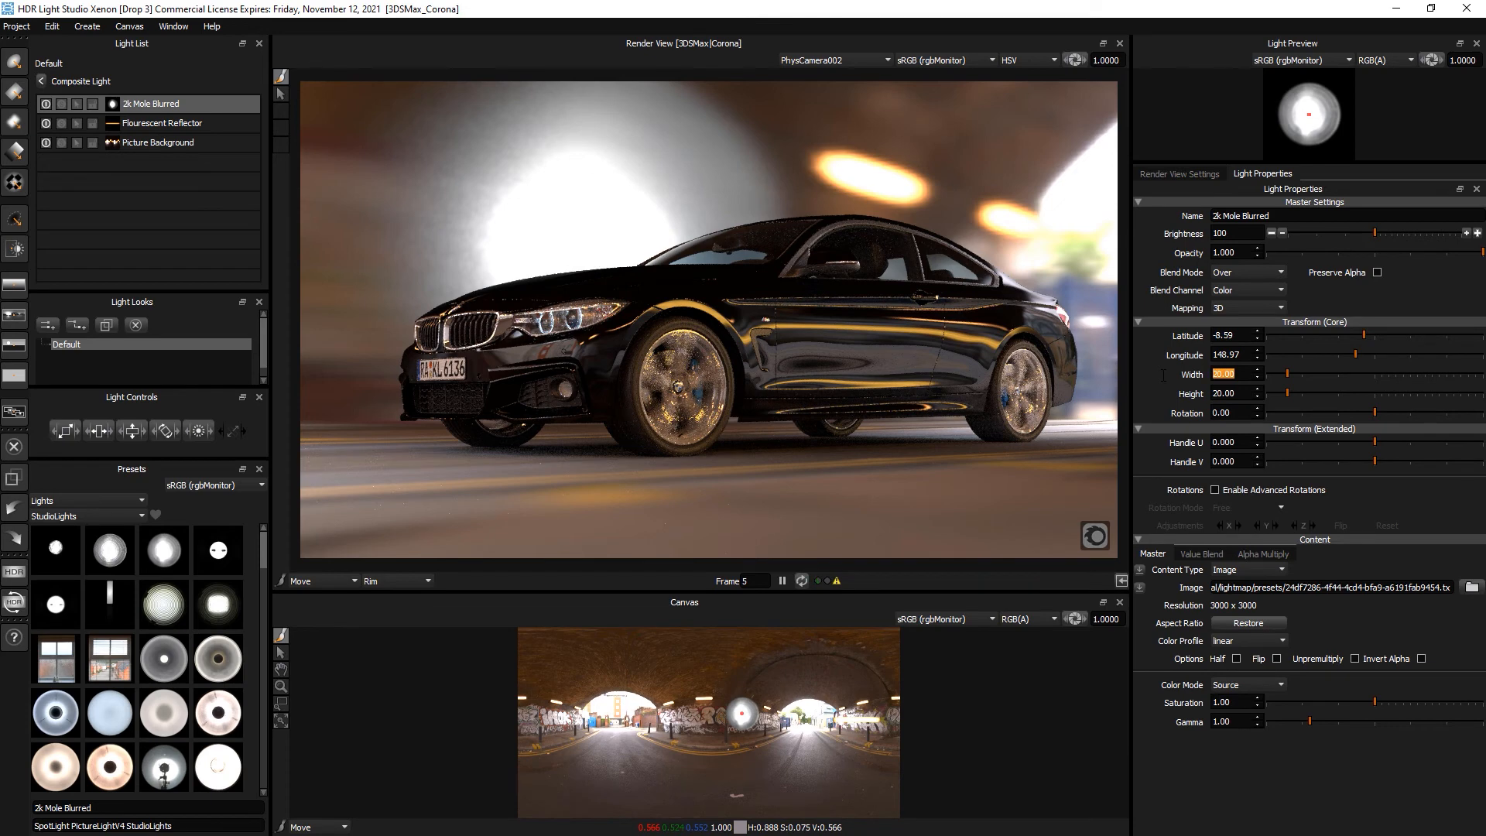
text(2)
key(Tab)
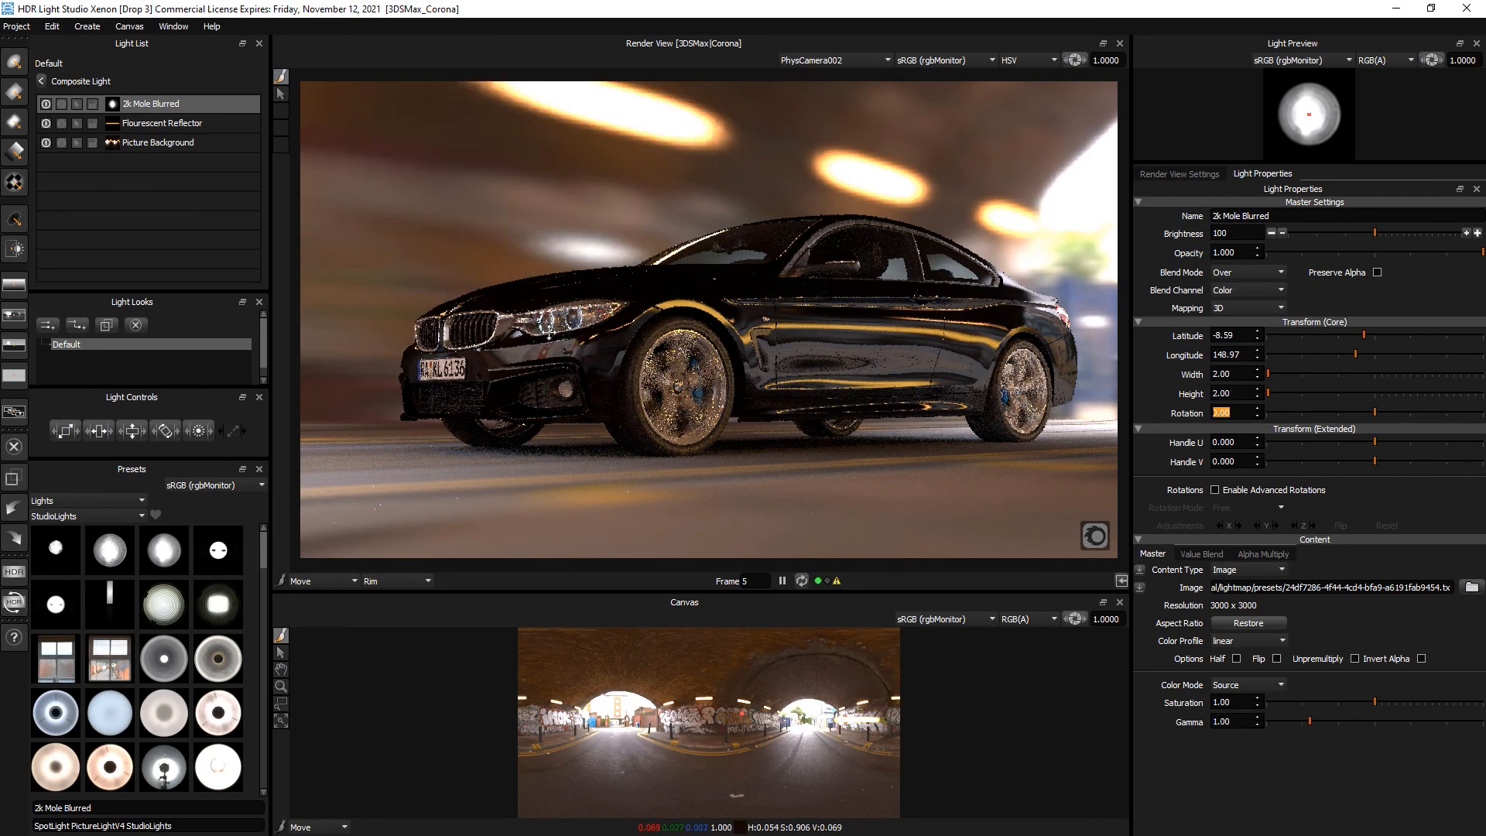
click(1428, 230)
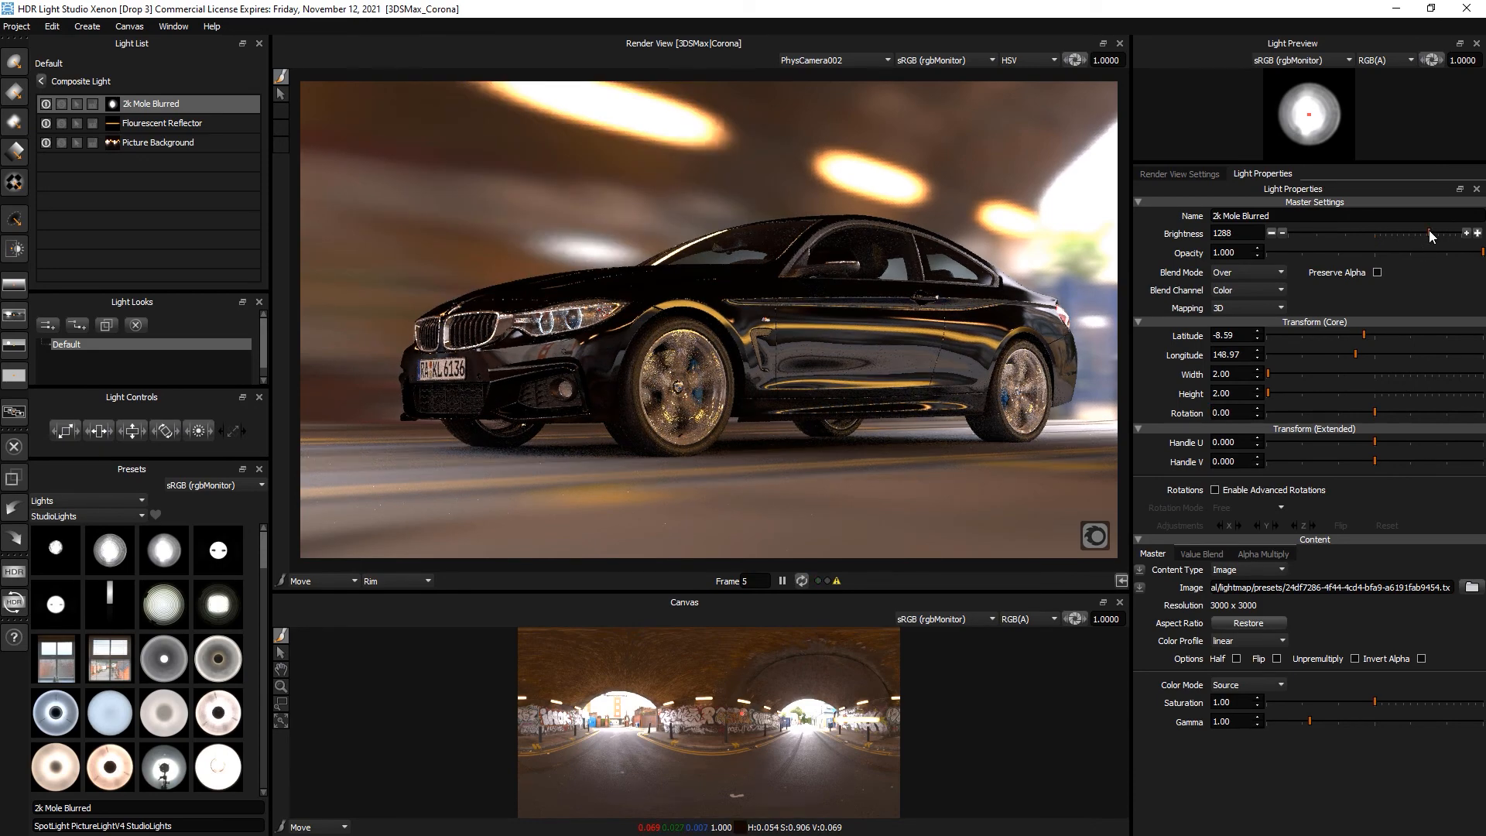
Reposition the 2k Mole Blurred light at Latitude -12.12 and Longitude 155.34 above the hood, and return to the main light list.
click(442, 215)
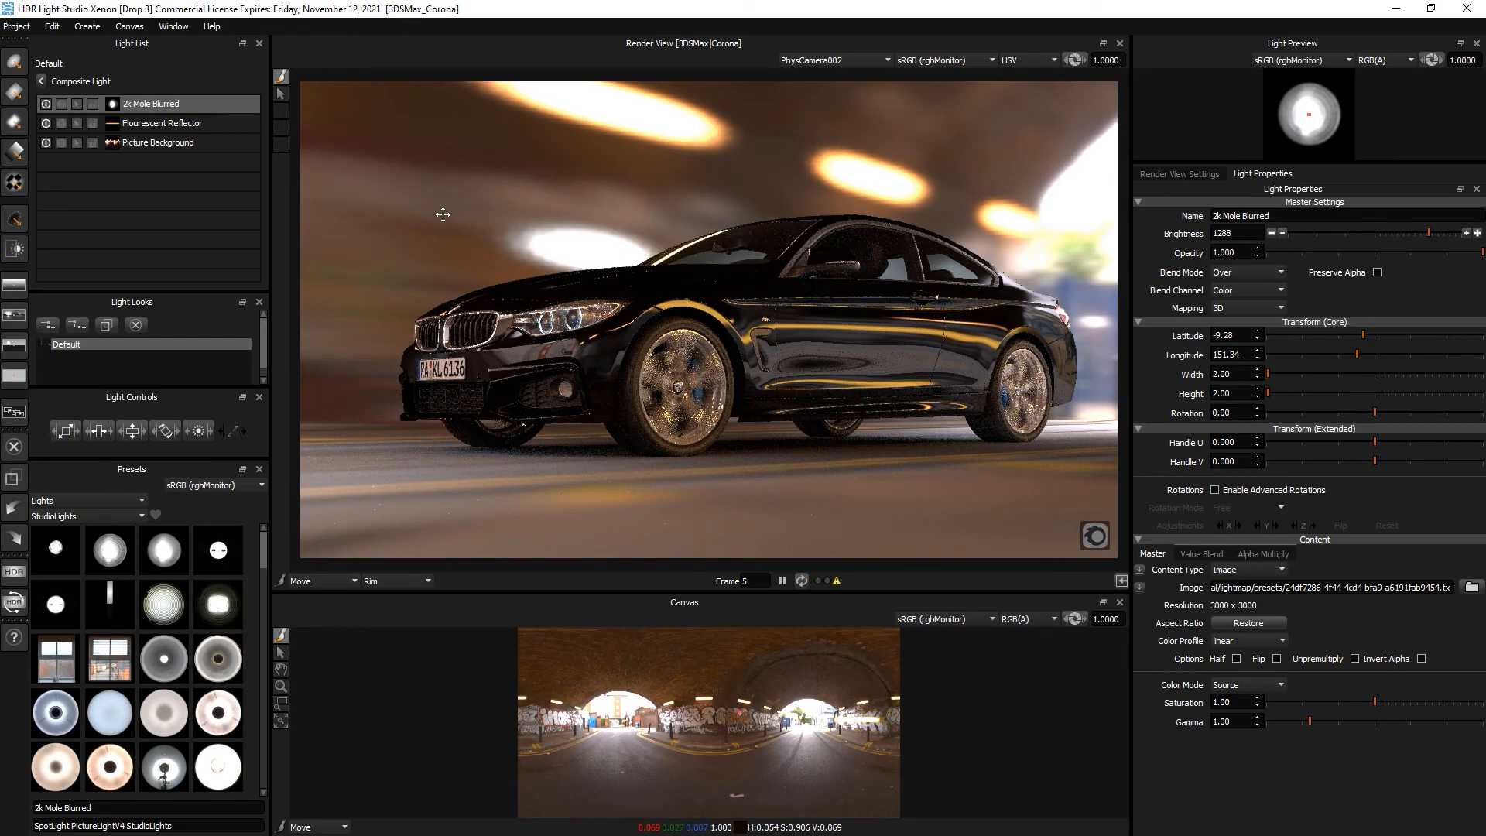
click(360, 151)
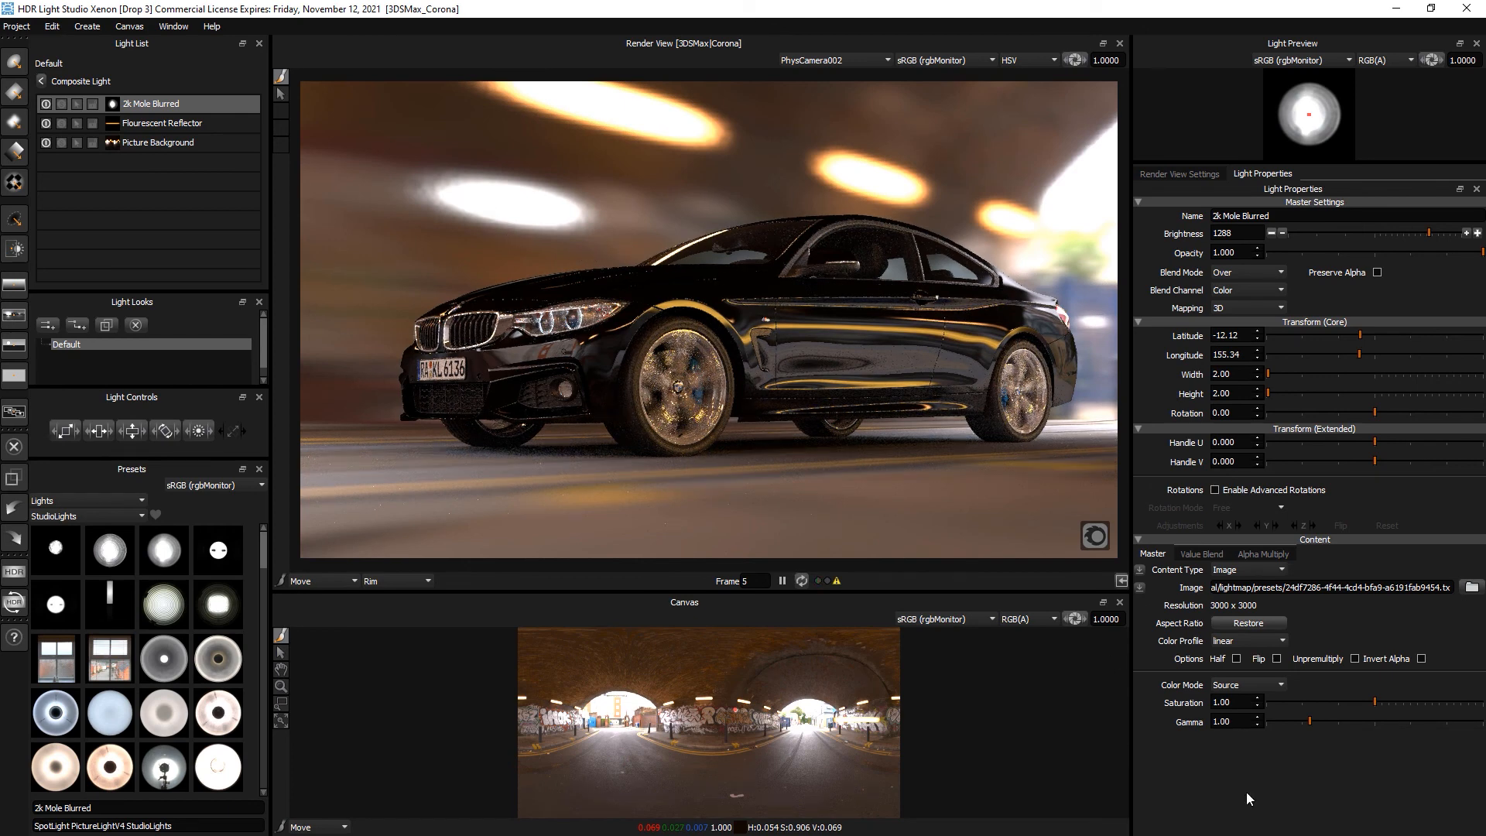
click(41, 81)
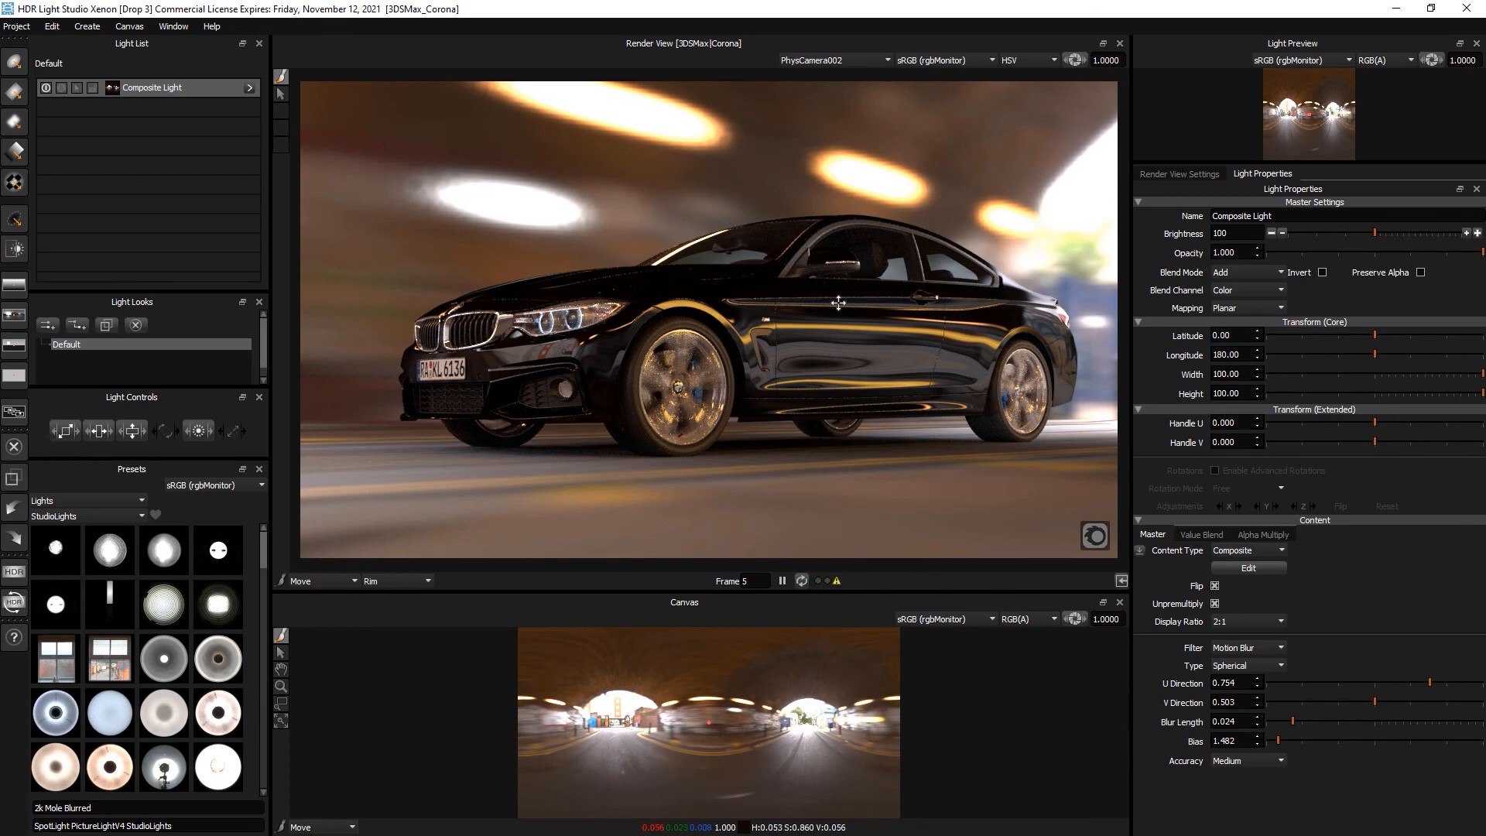
Add the Warm to Cool preset from the SphericalFilter set above the Composite Light and center its warm side on the orange-lit tunnel opening.
click(78, 516)
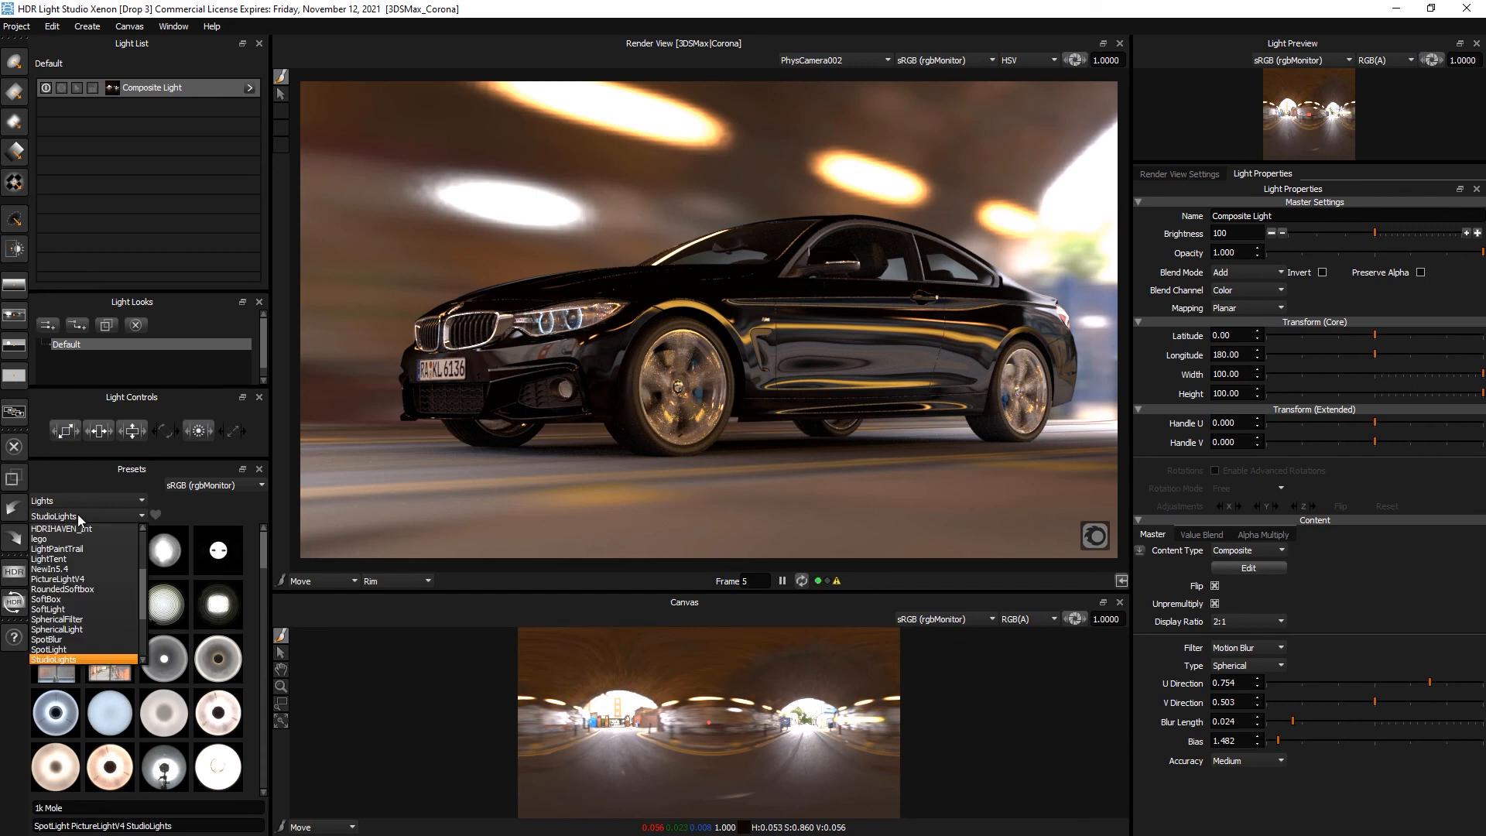
click(75, 622)
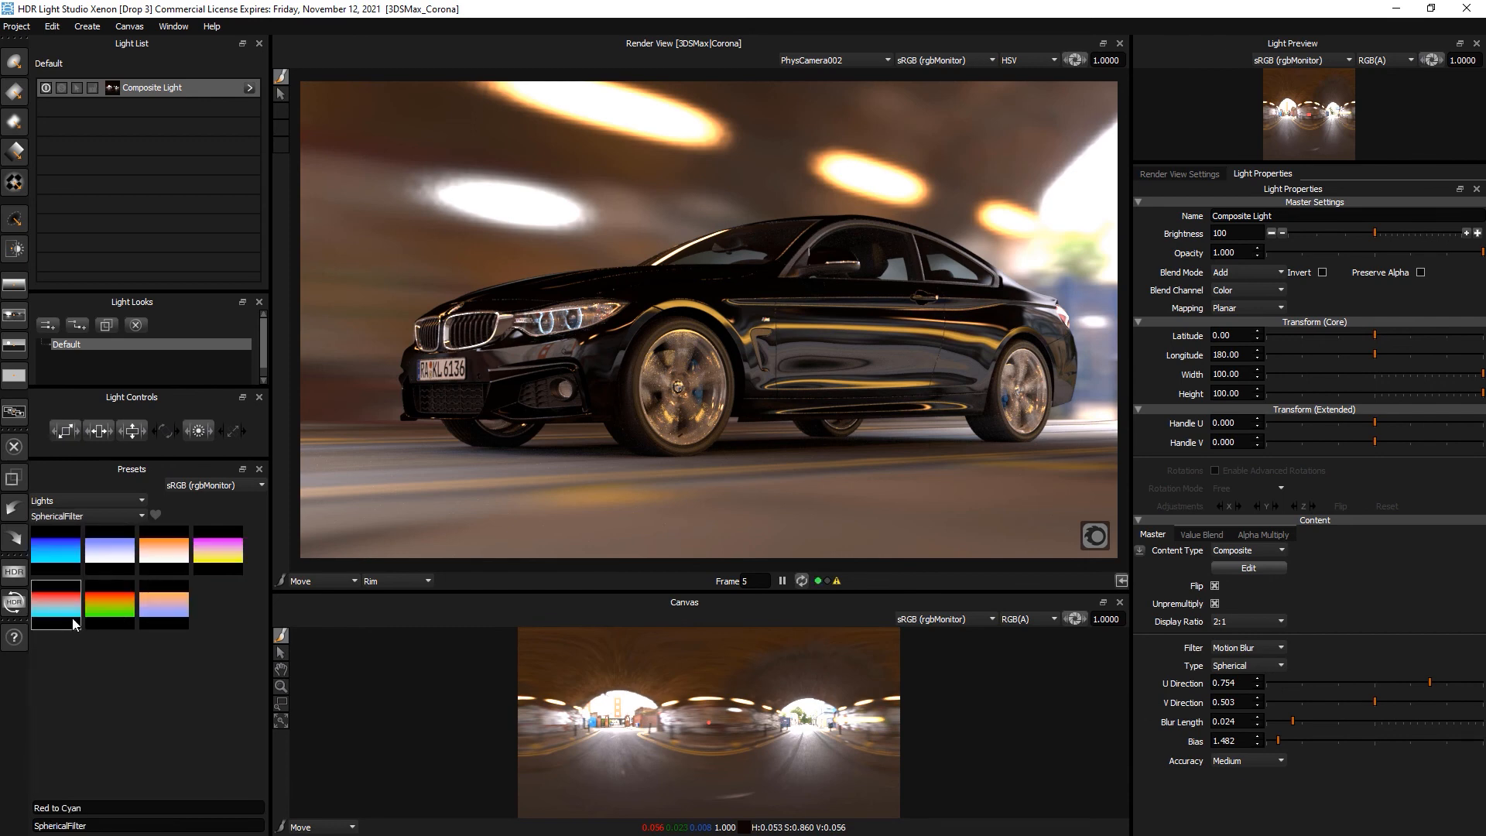
click(162, 605)
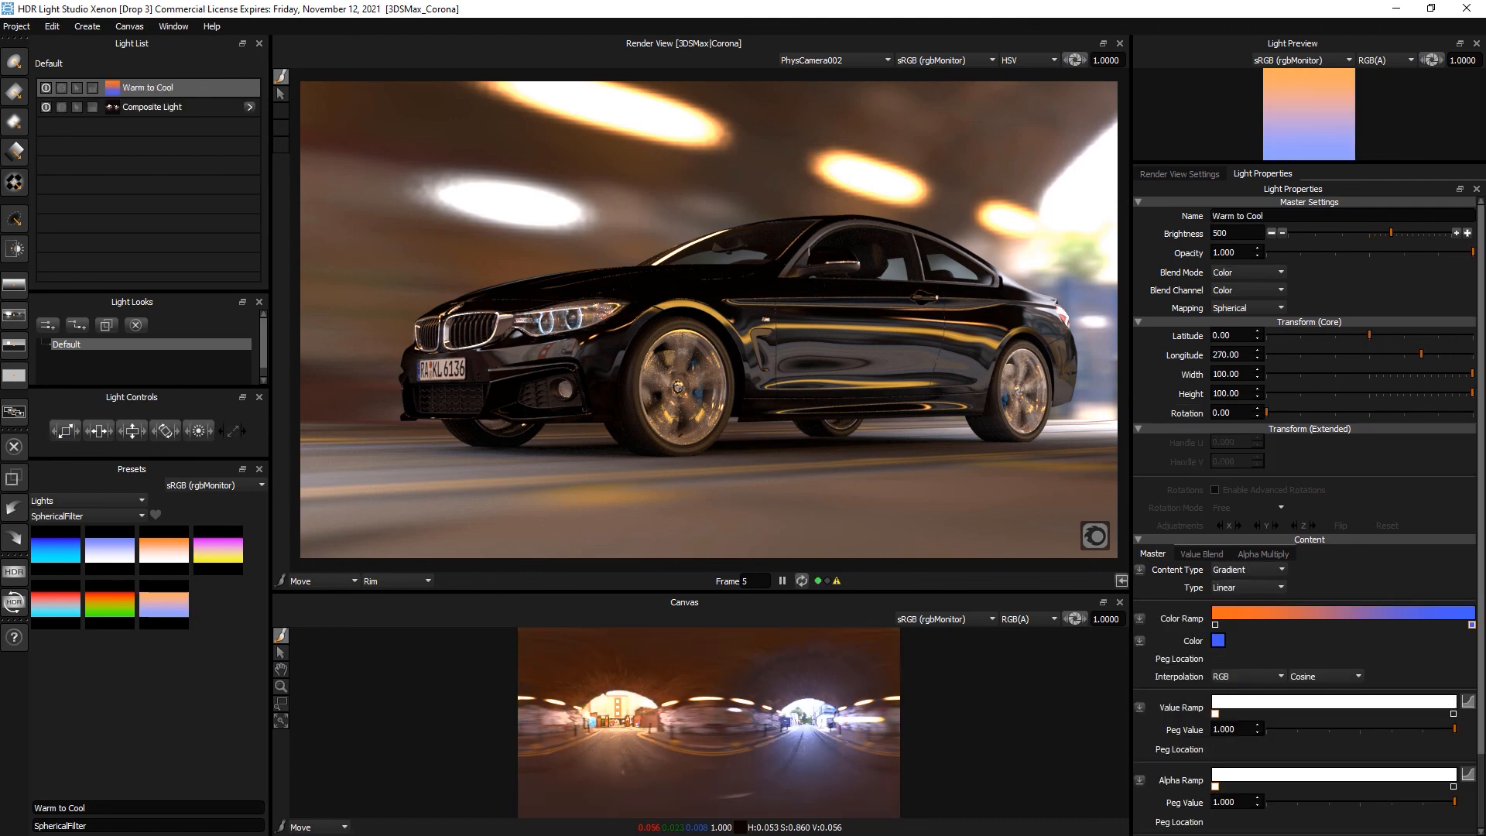
click(619, 720)
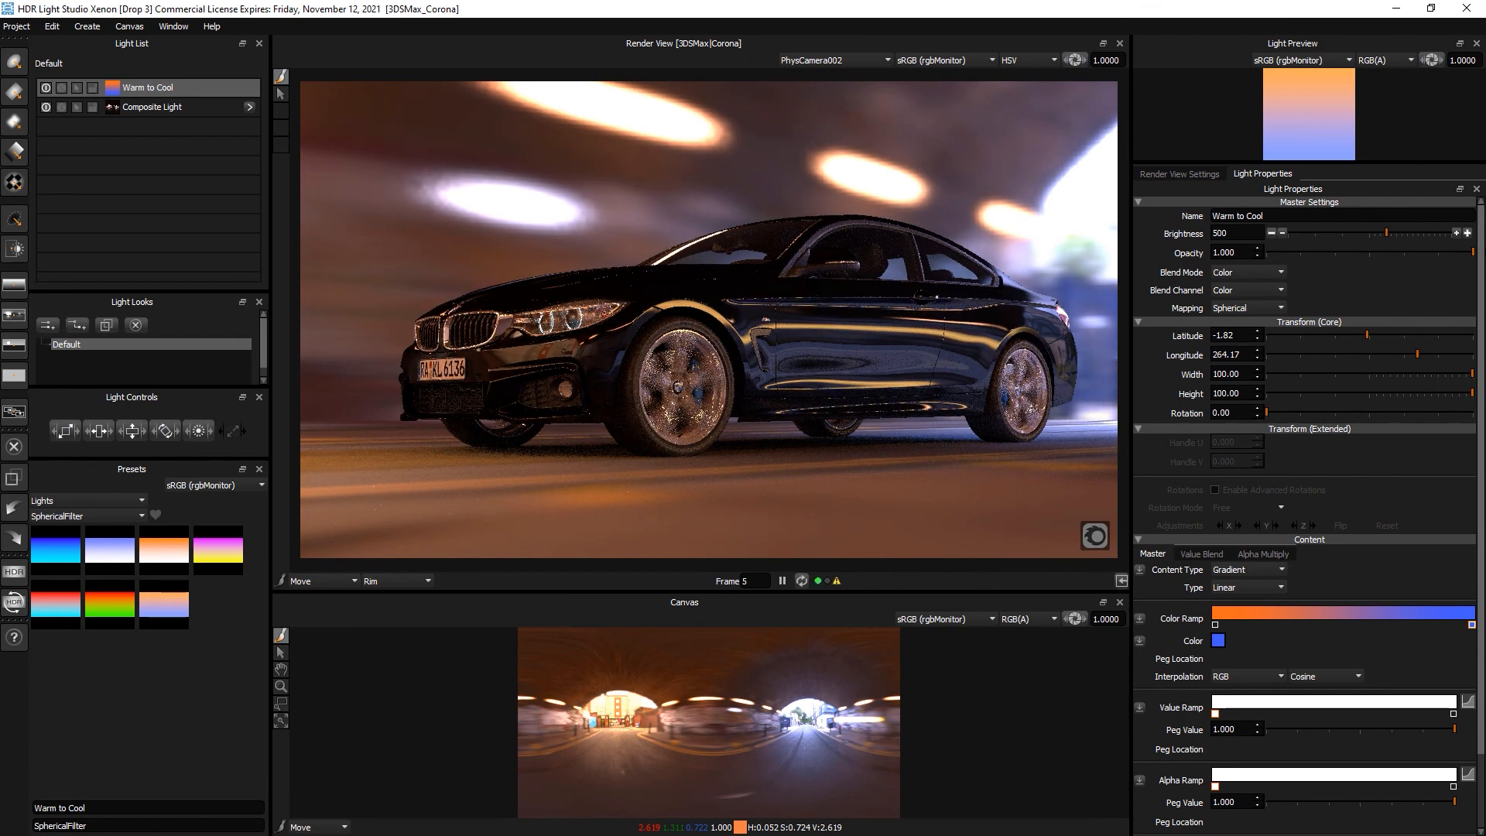
Raise the Warm to Cool filter's Brightness to 1000 and process the full-quality HDRI for the final render.
click(1467, 233)
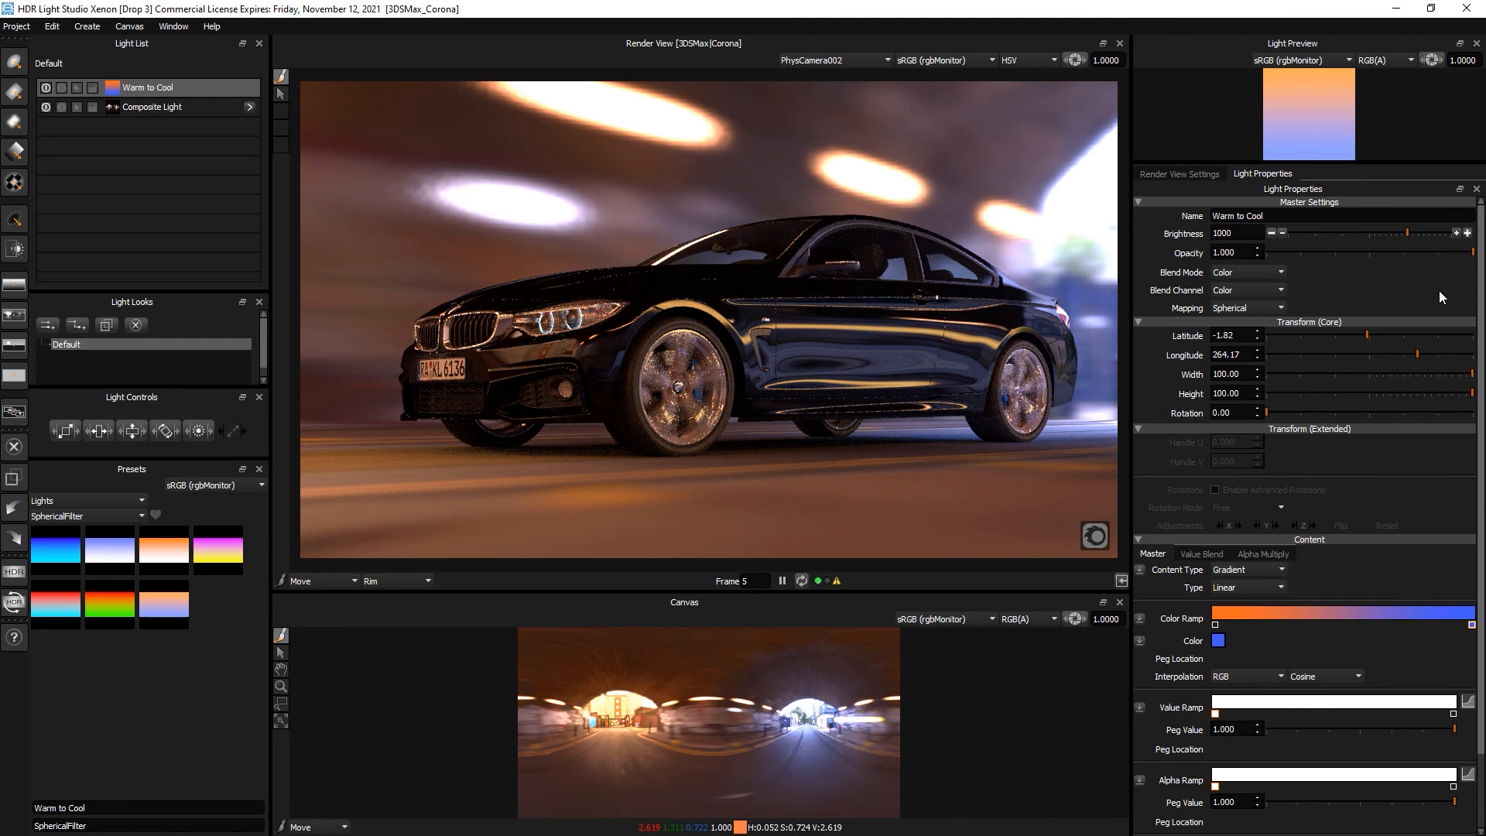
click(13, 574)
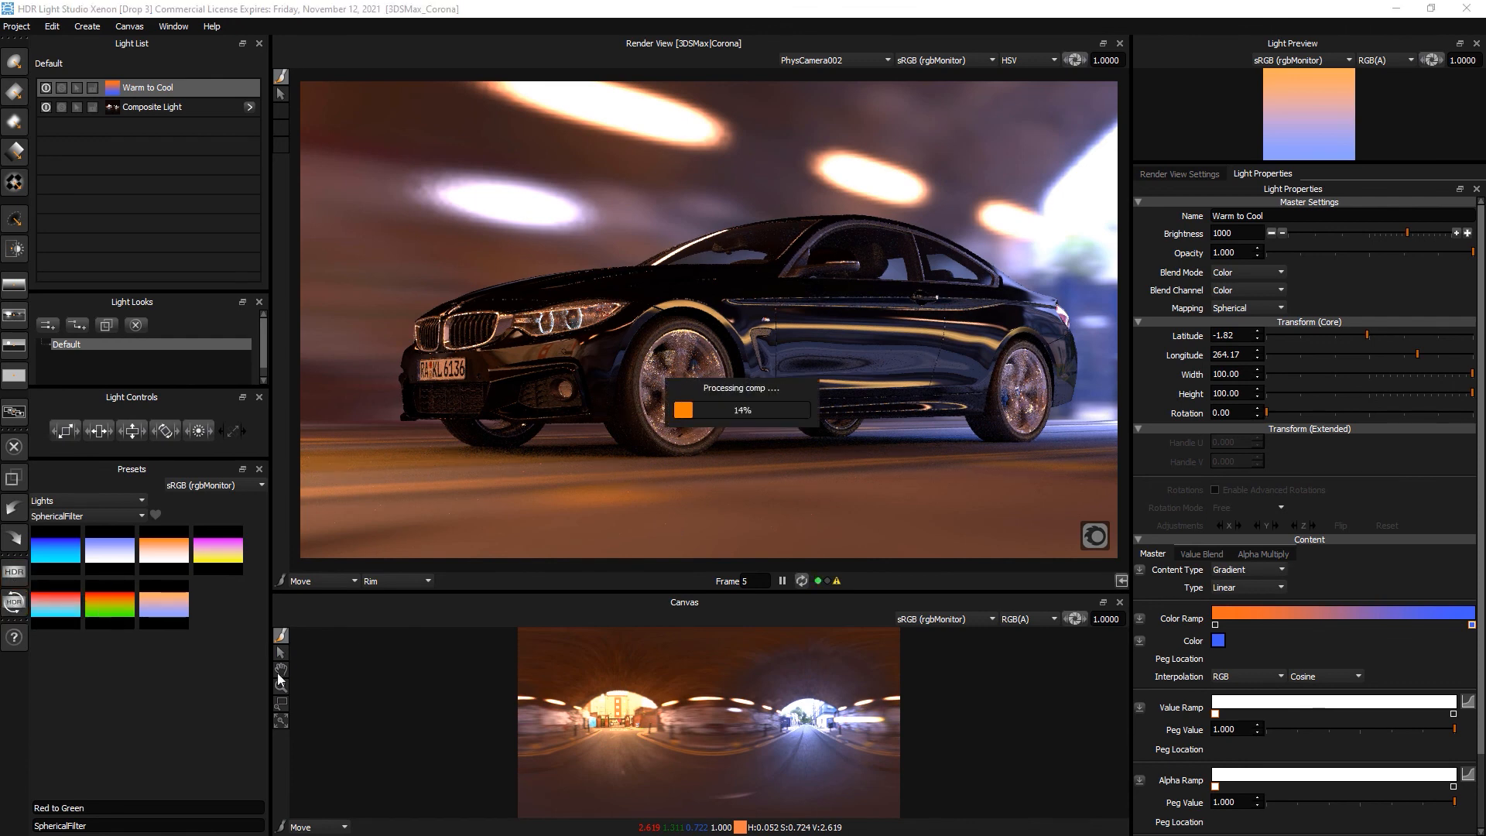